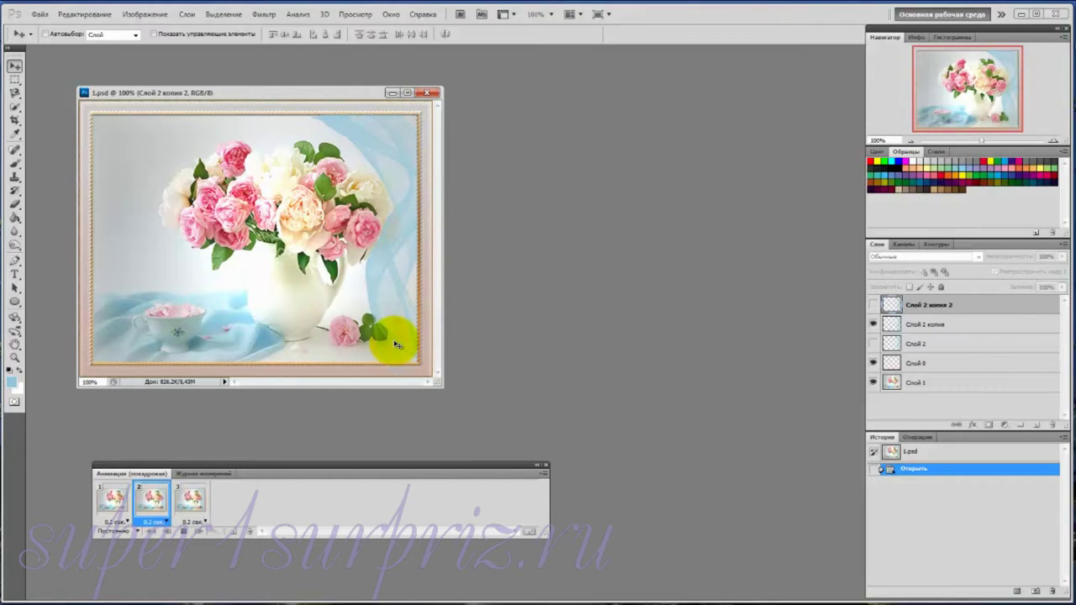
Halt the three-frame rose bouquet animation preview on frame 2
click(184, 533)
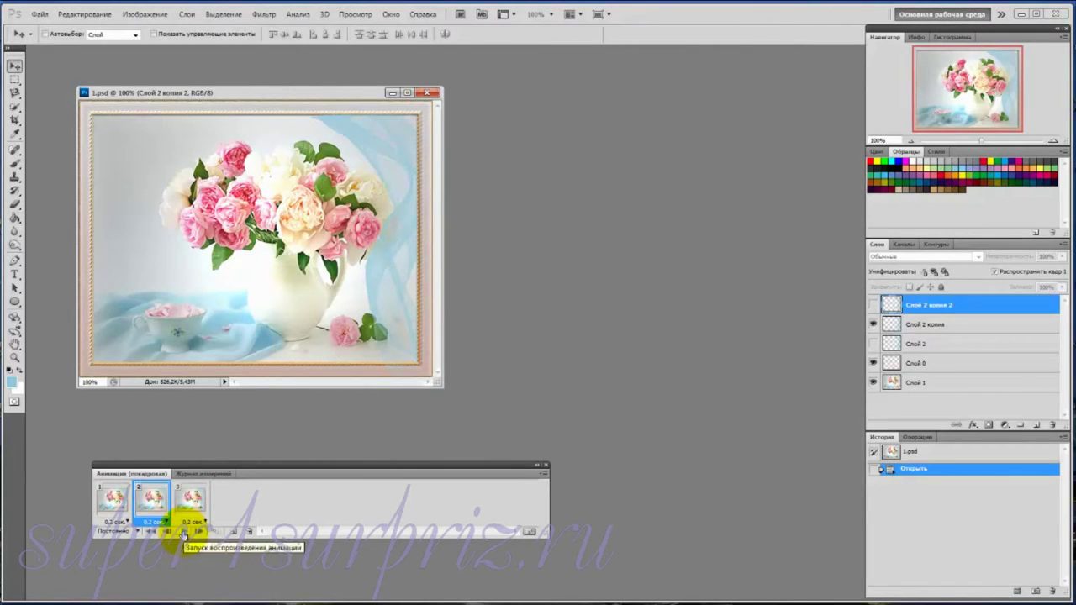
Close 1.psd and open the frame image 1.png, centred in the workspace
click(427, 94)
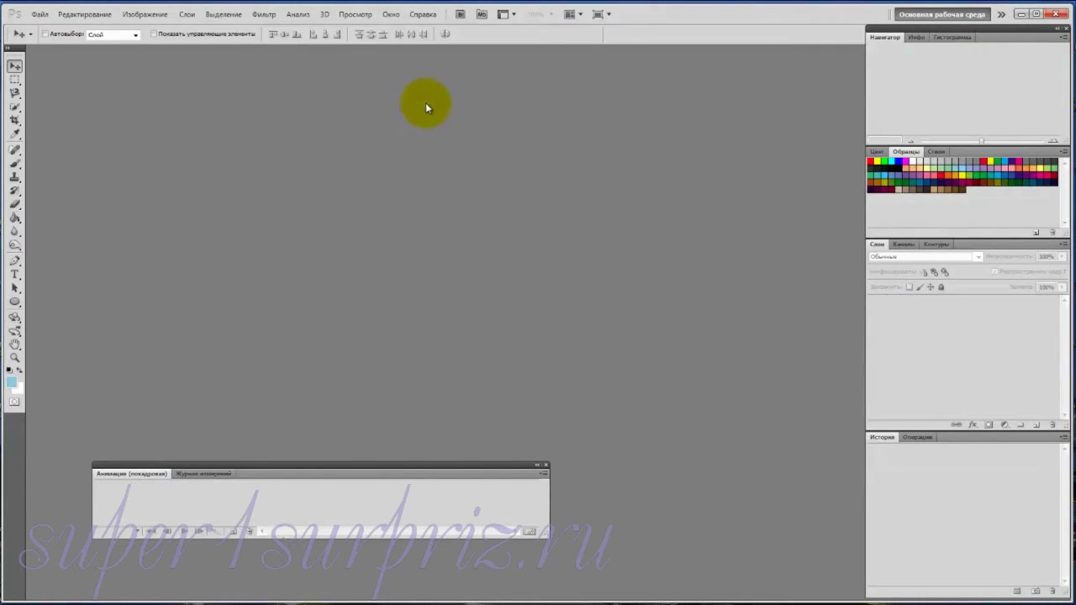
click(40, 16)
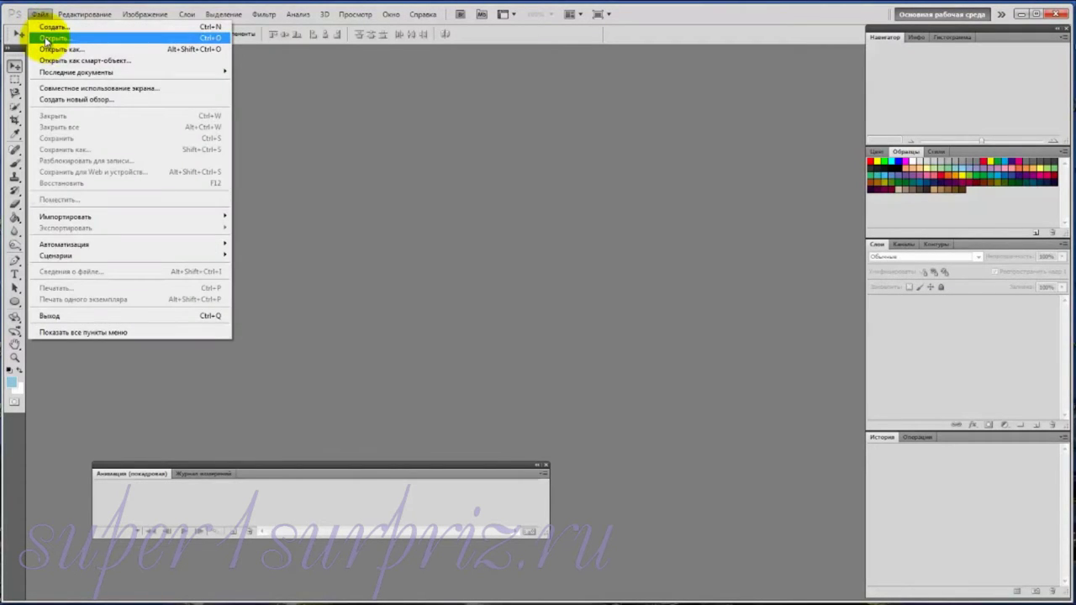
click(47, 40)
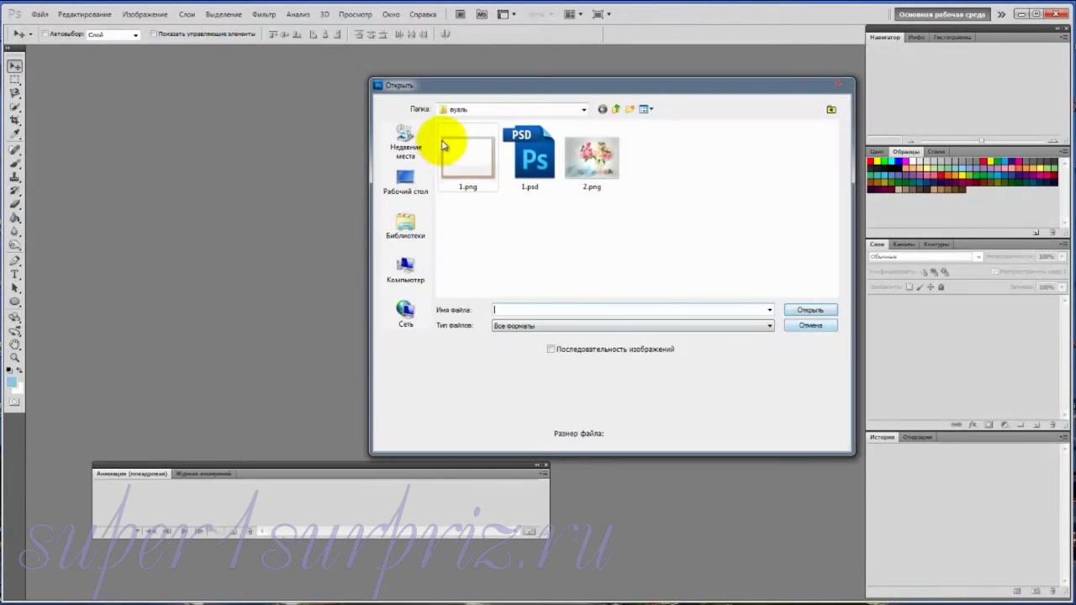
click(460, 164)
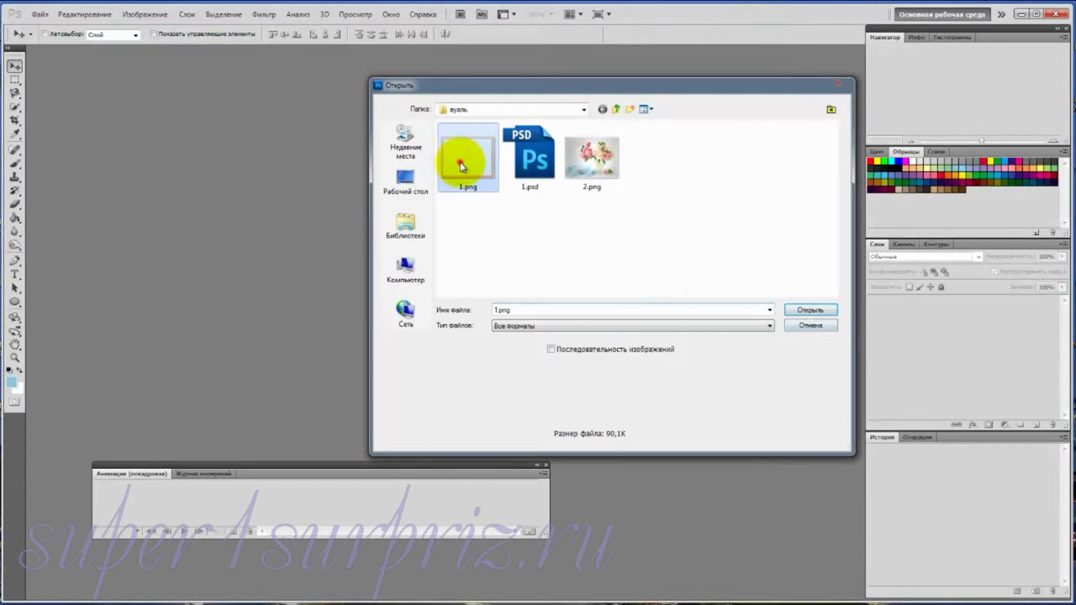
click(806, 309)
drag(250, 52, 426, 107)
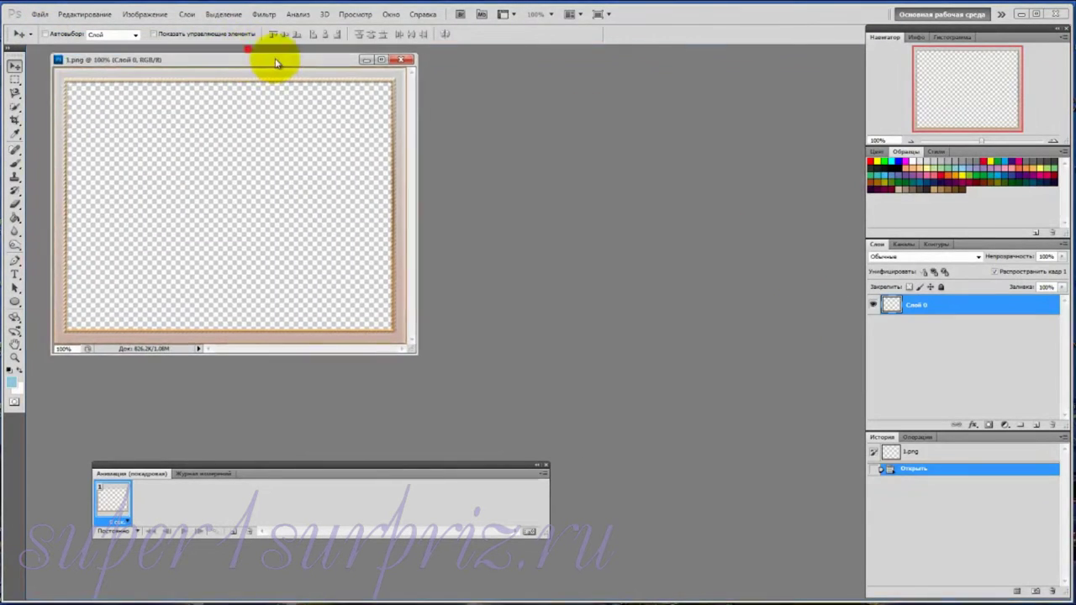
Open 2.png, drag the flower photo into 1.png as a new layer, then close 2.png
click(40, 15)
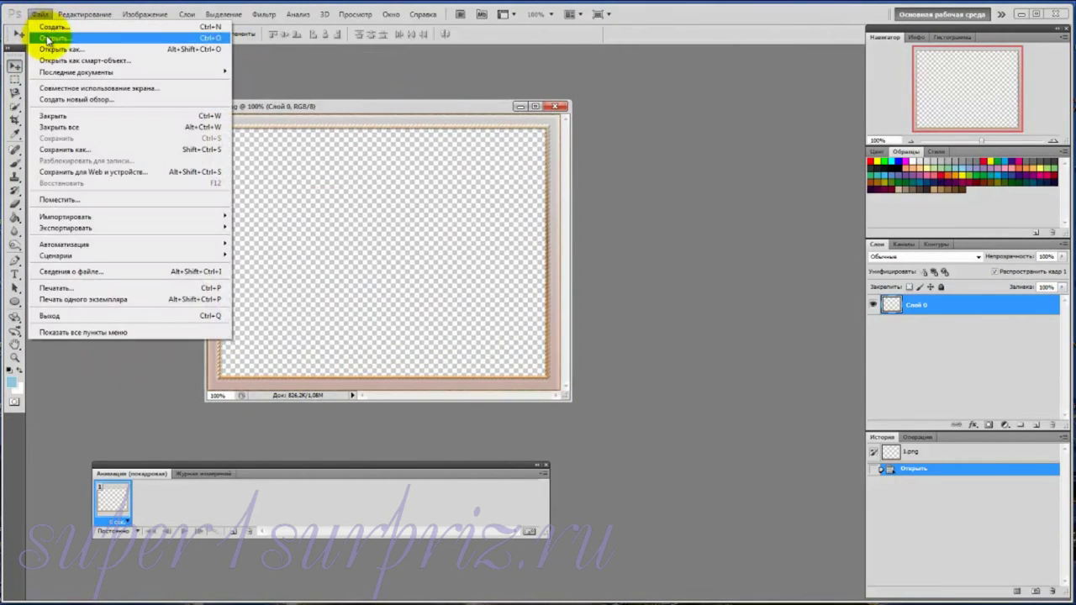
click(48, 39)
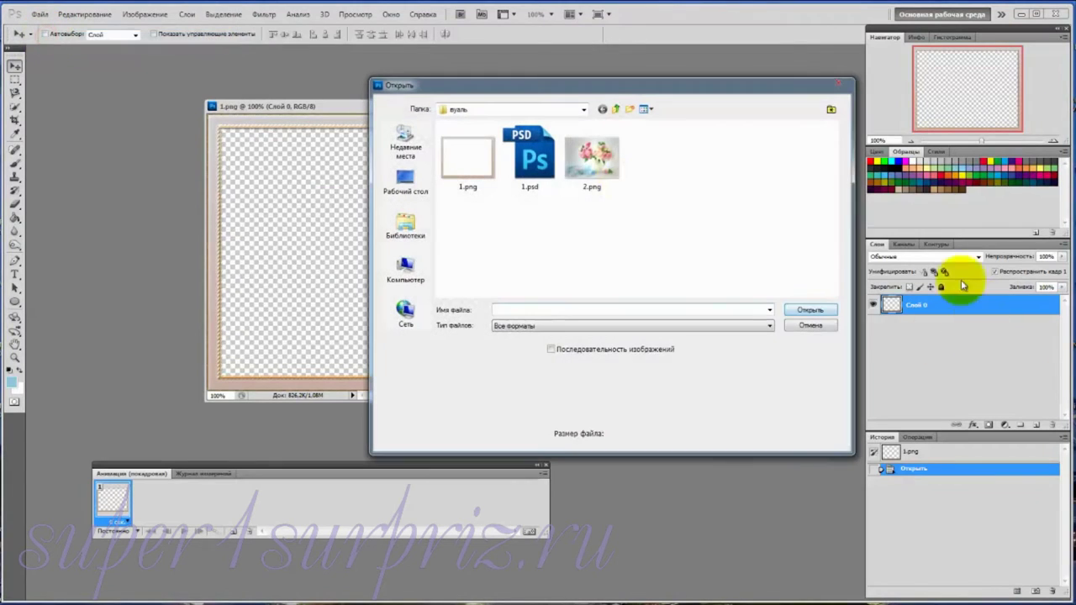
click(599, 151)
click(811, 311)
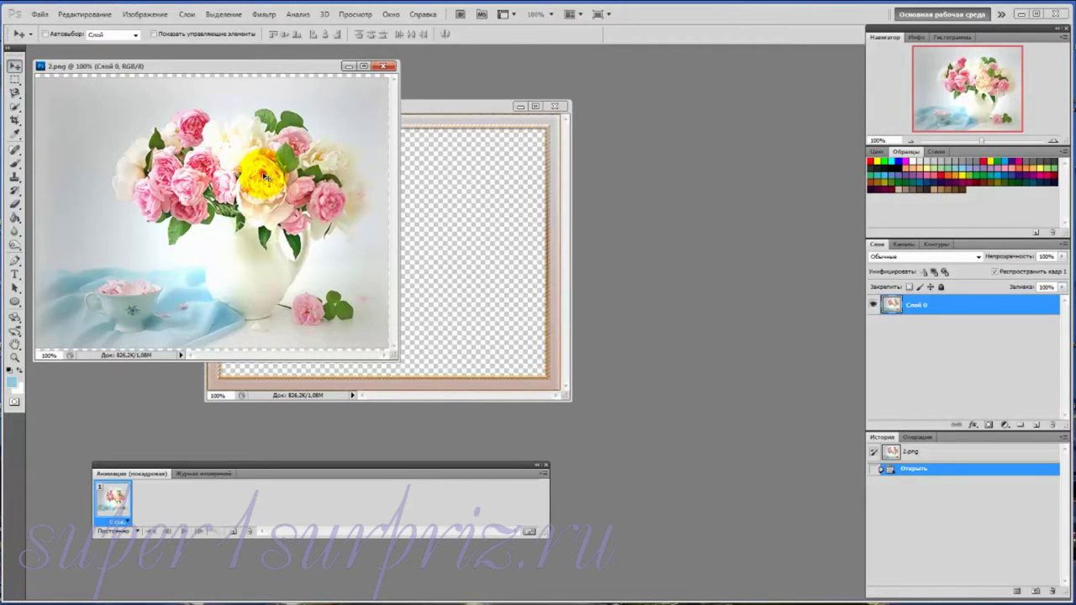
drag(263, 175, 439, 242)
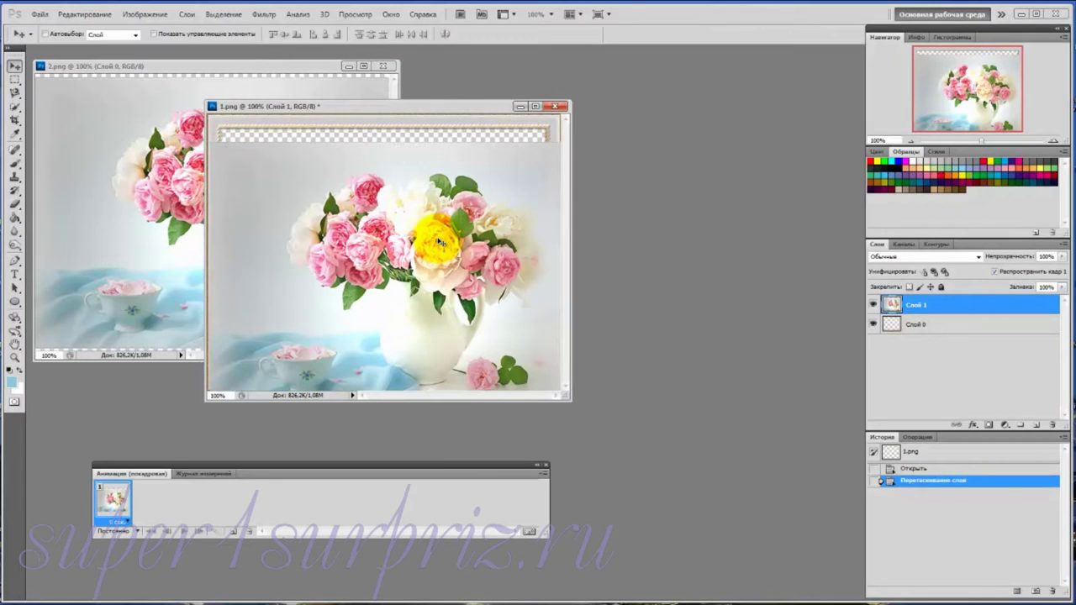
click(383, 67)
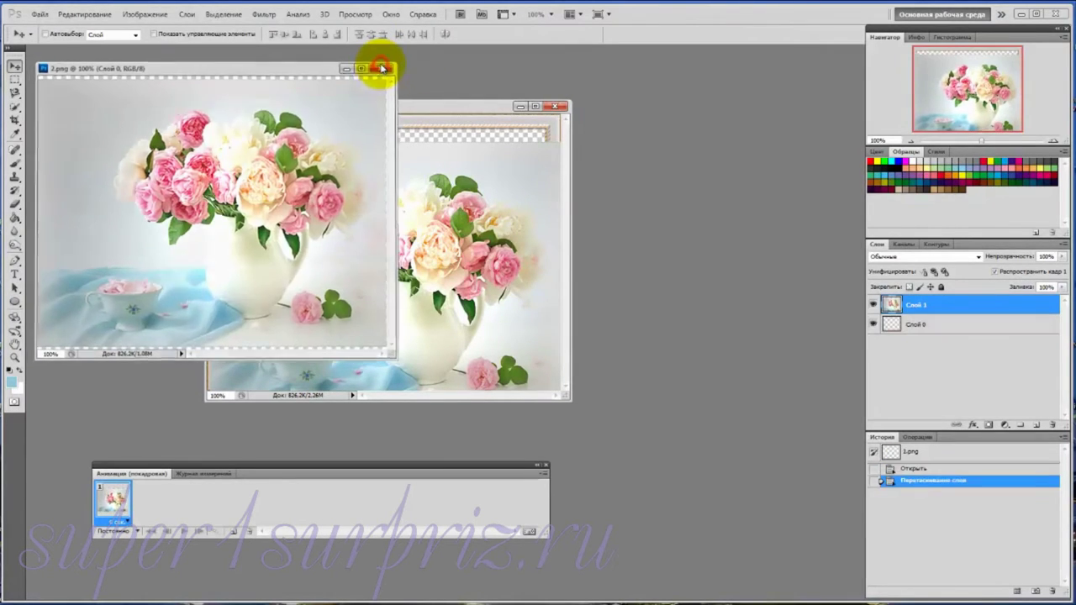
Put the flower layer below the frame and scale it proportionally to 93.68%, centred
drag(485, 267, 482, 244)
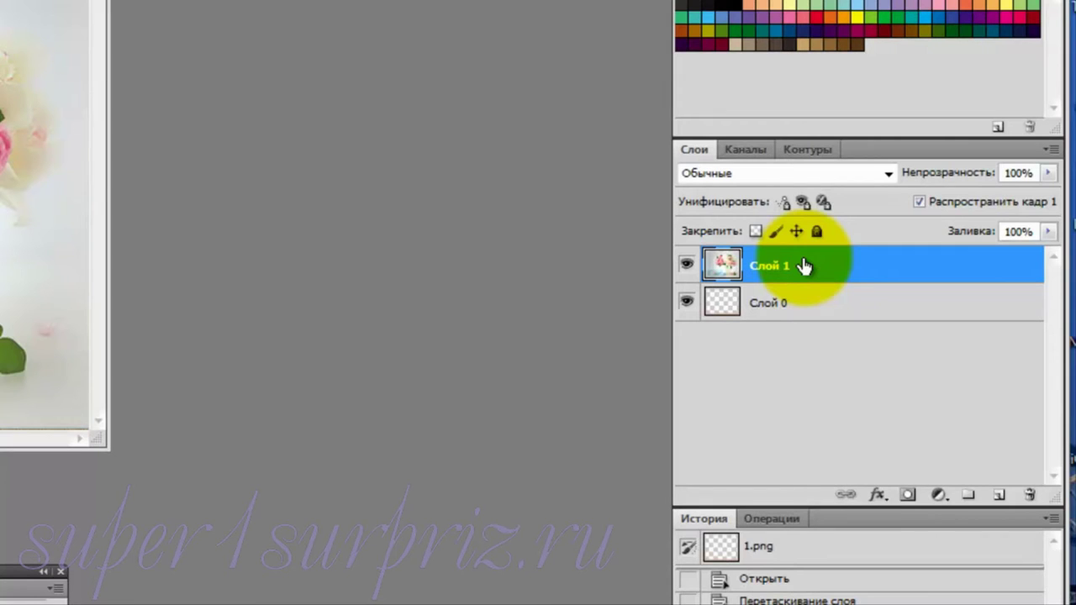
drag(804, 266, 803, 339)
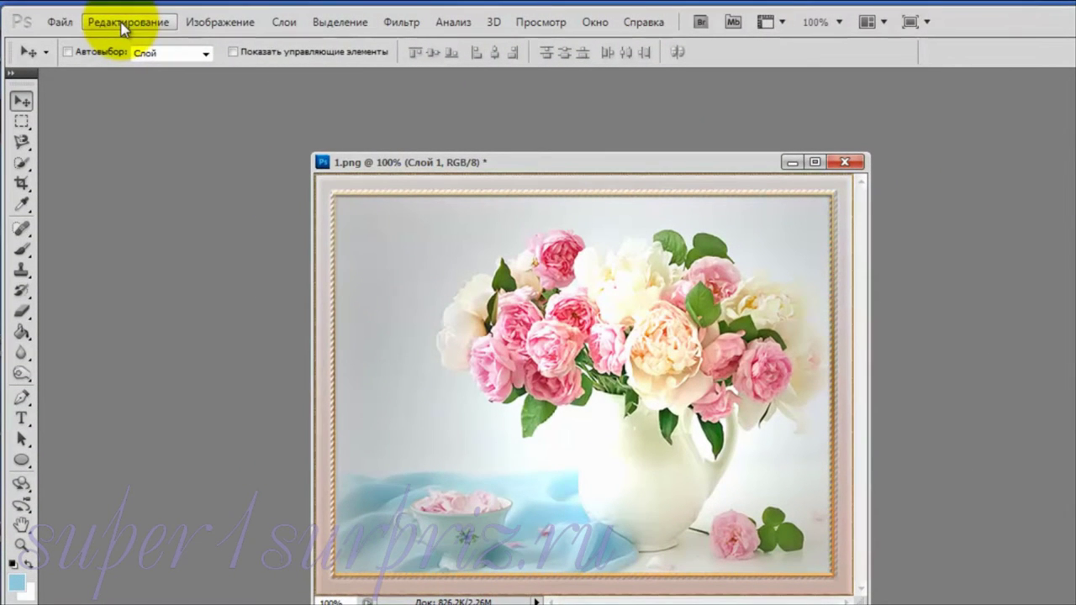
click(108, 21)
mouse_move(153, 372)
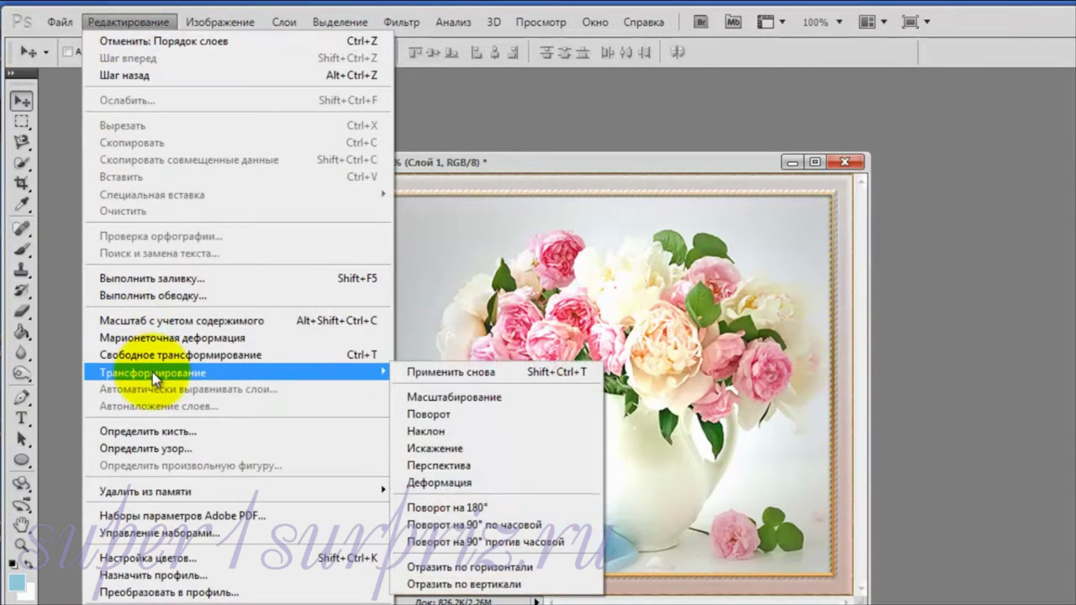
click(473, 397)
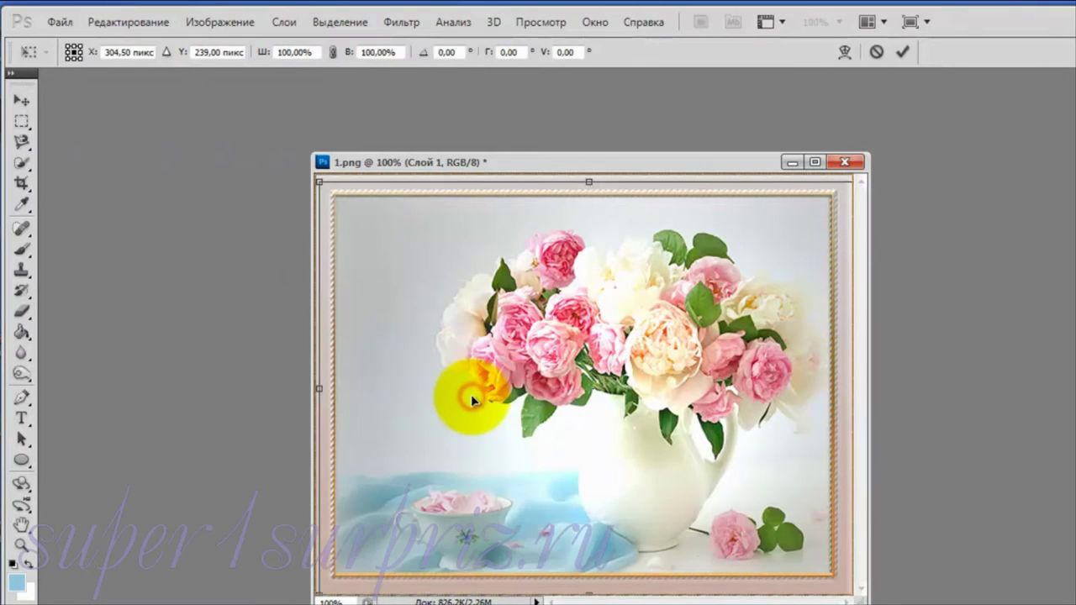
scroll(523, 334, down, 1)
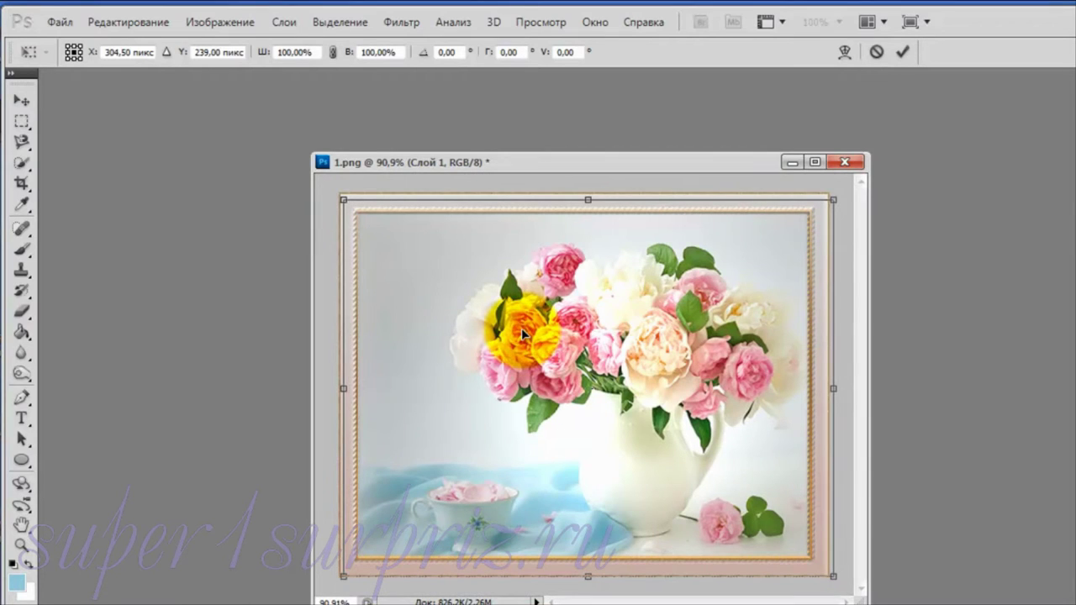
key(shift)
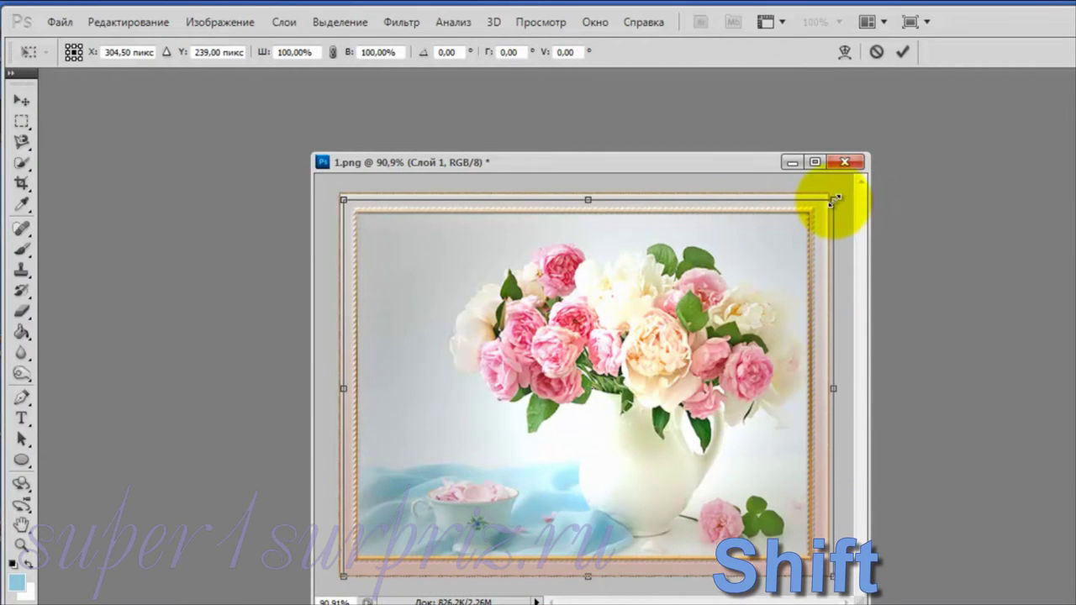
drag(835, 200, 817, 216)
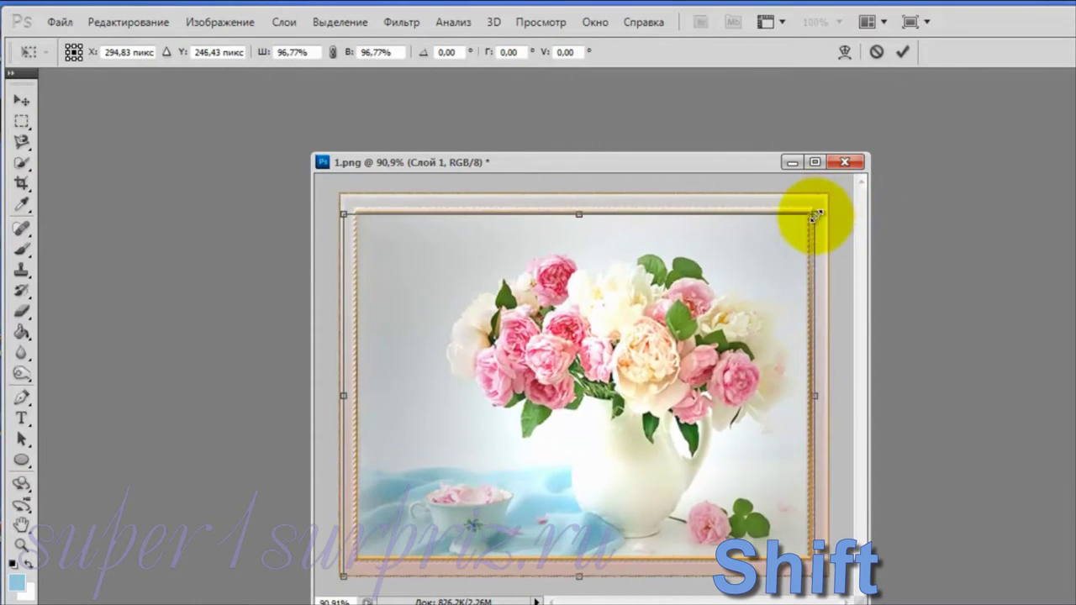
drag(816, 216, 805, 227)
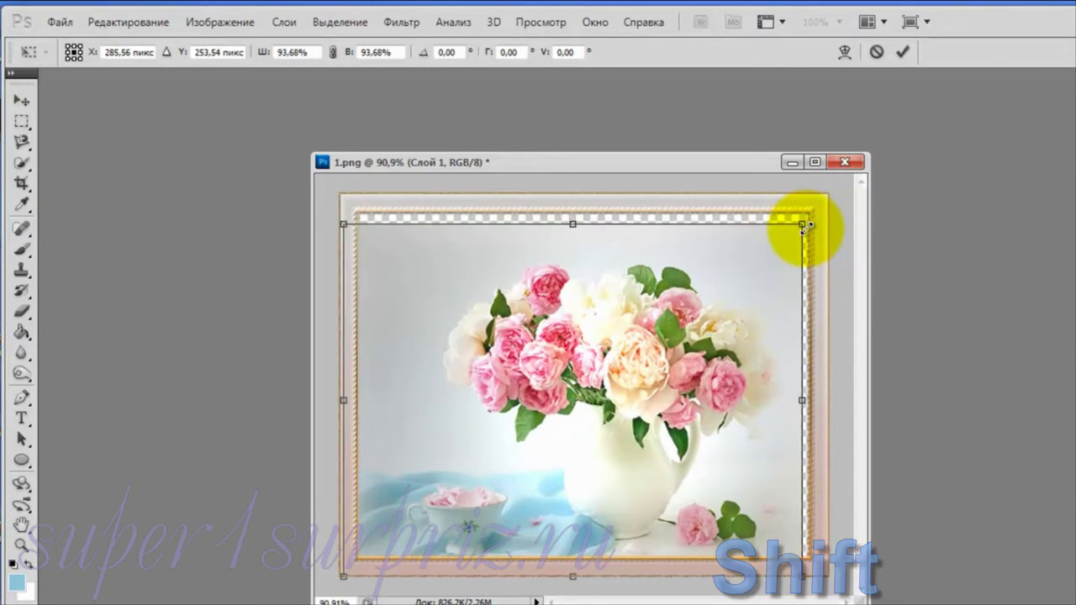
drag(769, 290, 781, 282)
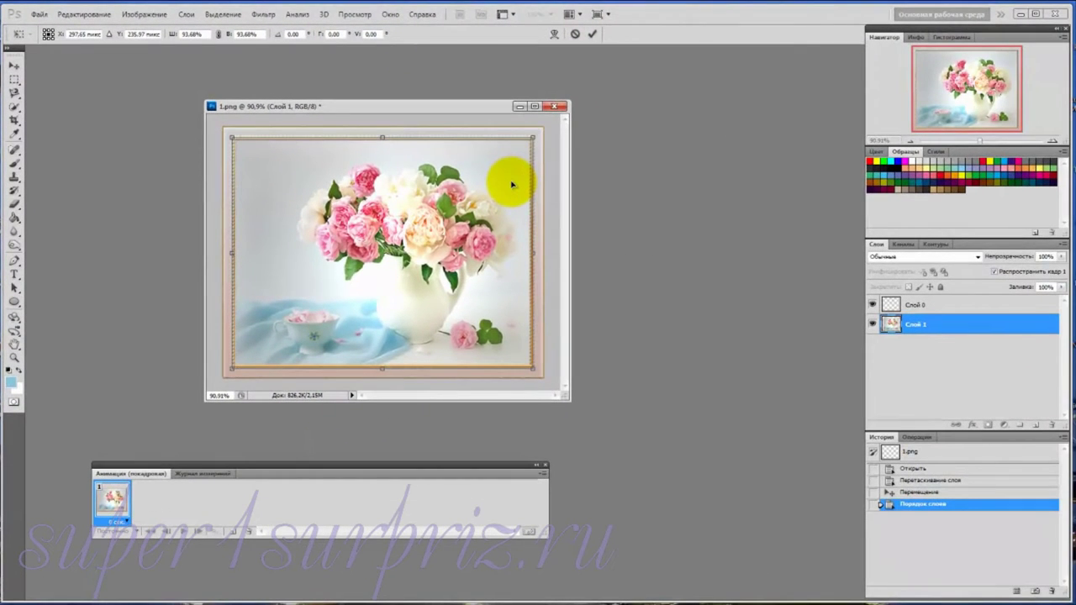
Commit the flower resize and add an empty layer, Слой 2, above the frame layer
key(Return)
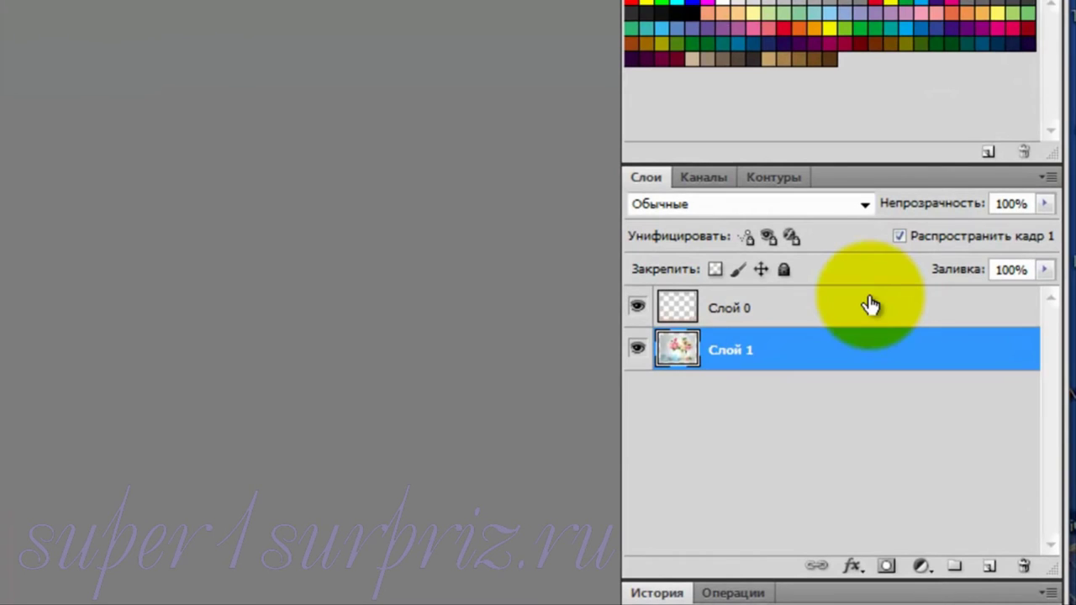
click(870, 305)
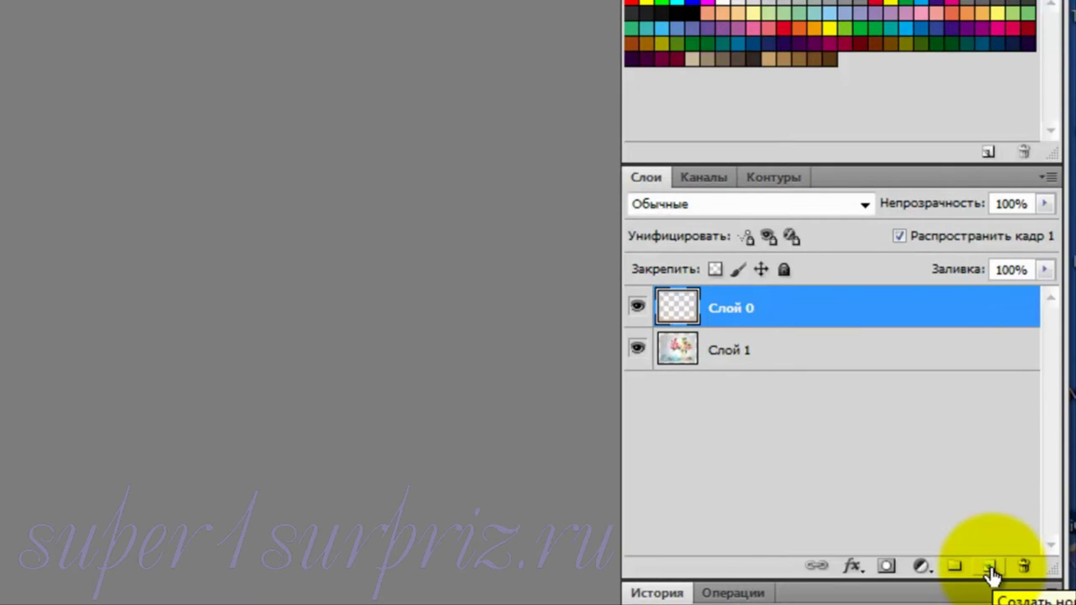
click(990, 566)
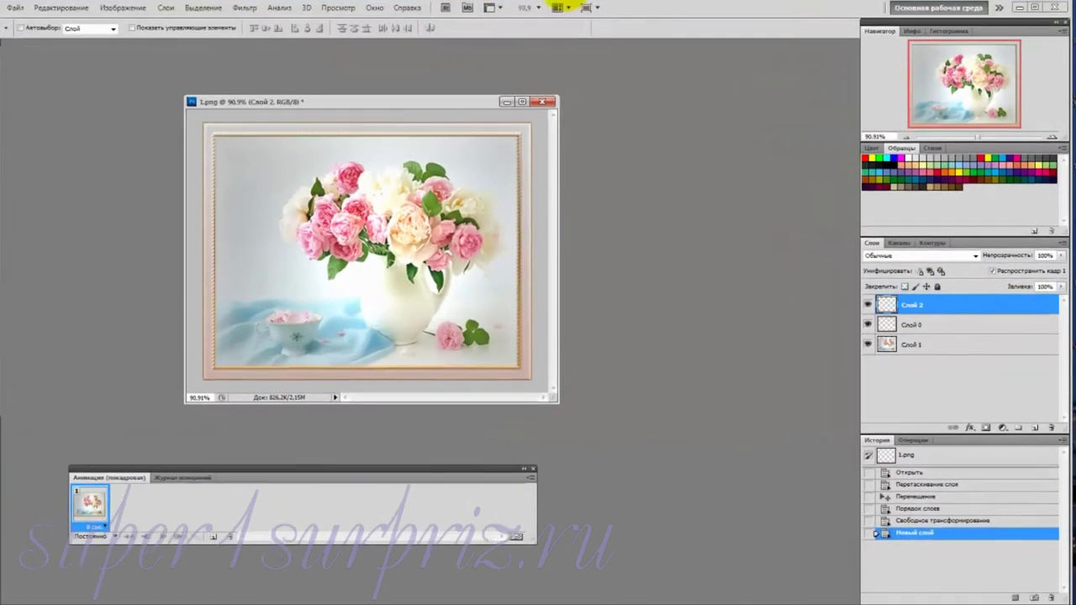
click(14, 163)
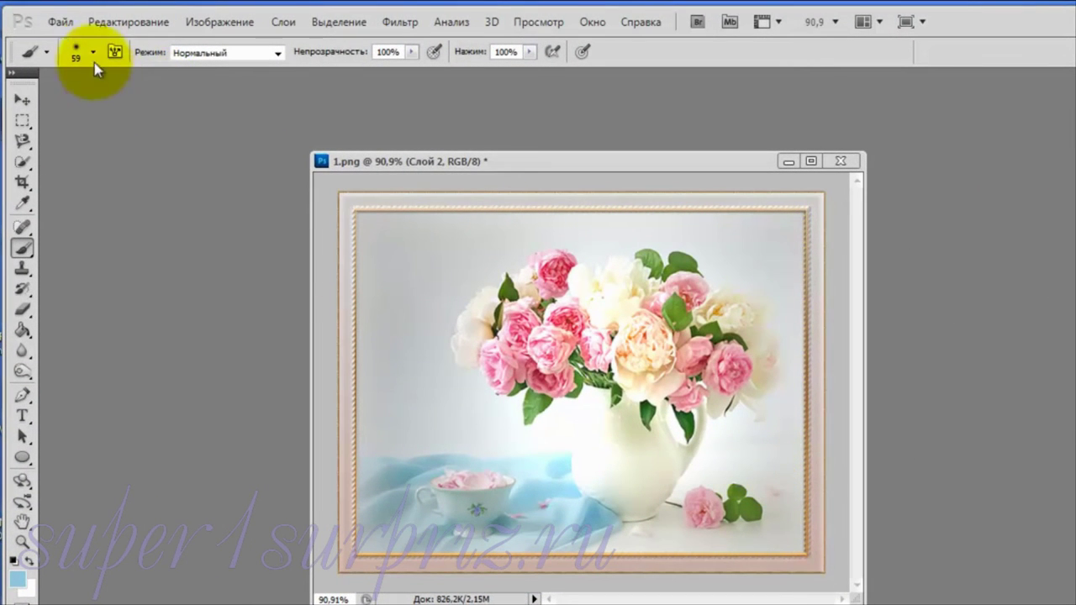
Load the Вуаль.abr brush set into the brush presets via the Preset Manager
click(113, 23)
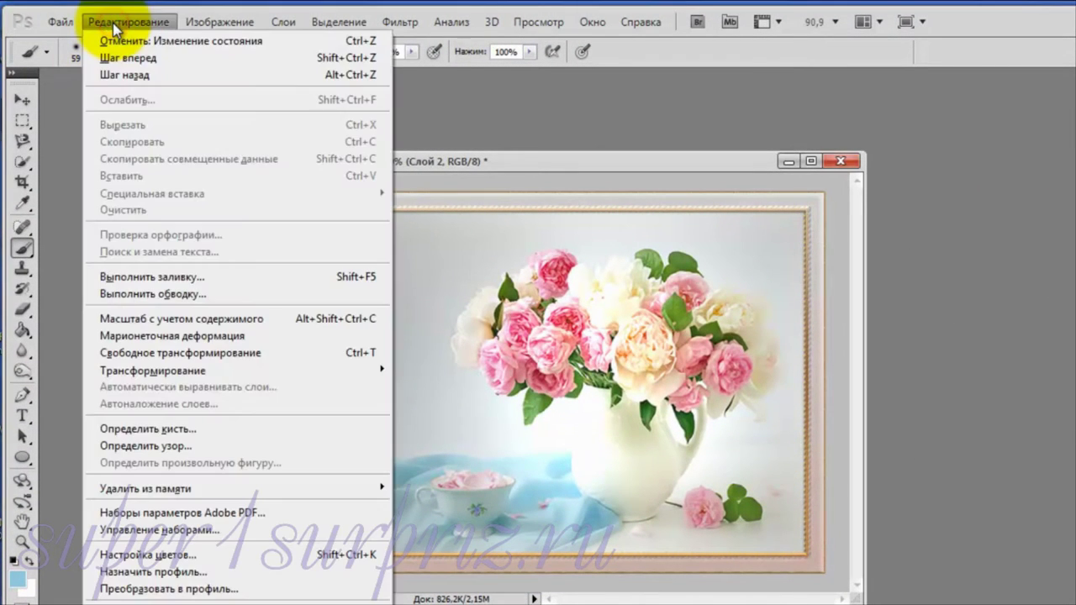
click(172, 532)
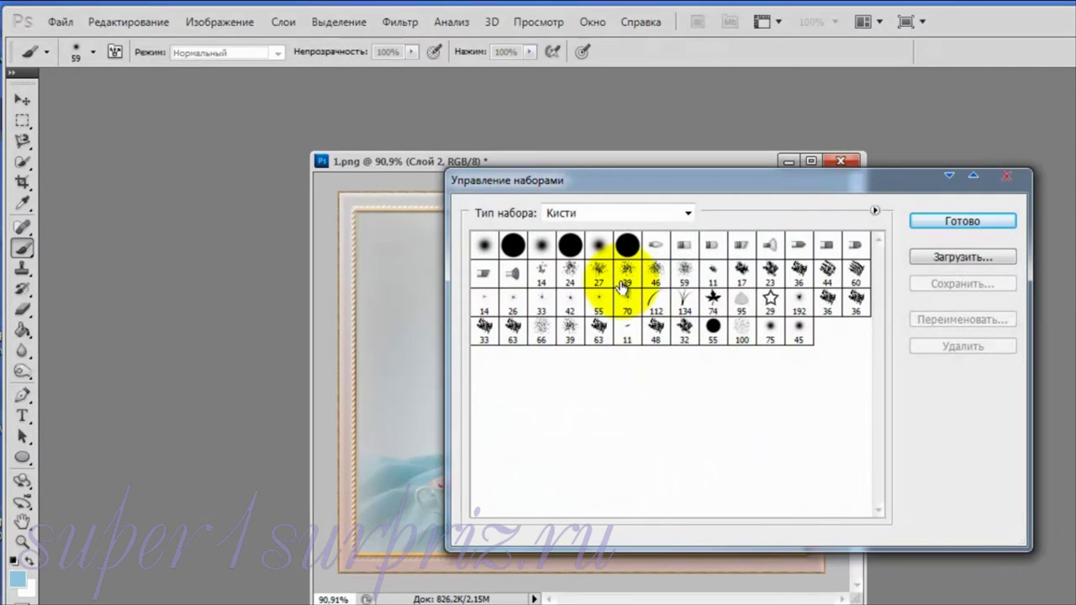
click(688, 214)
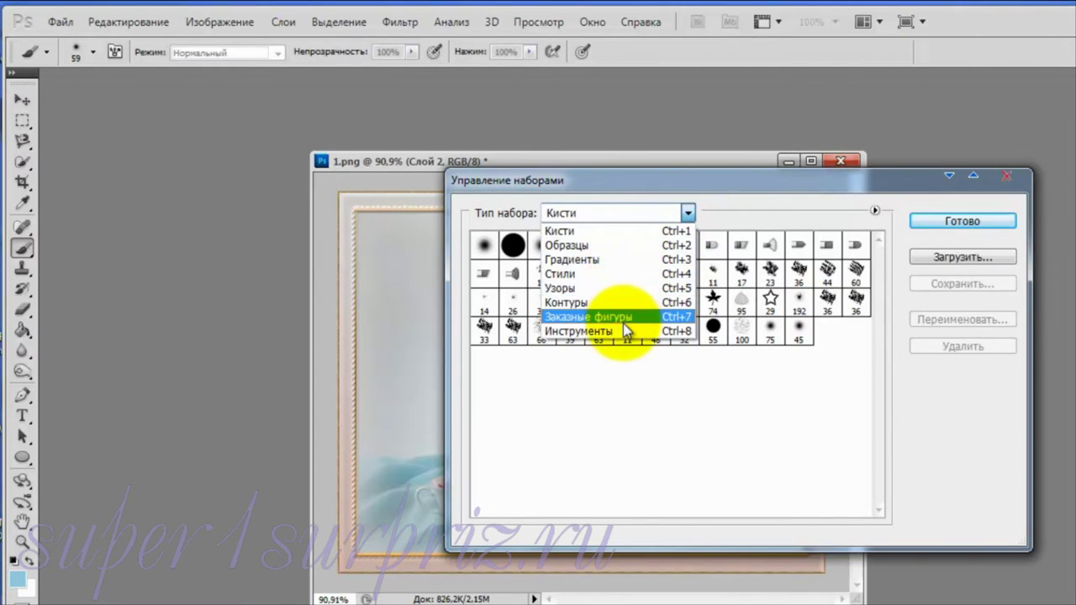
click(655, 215)
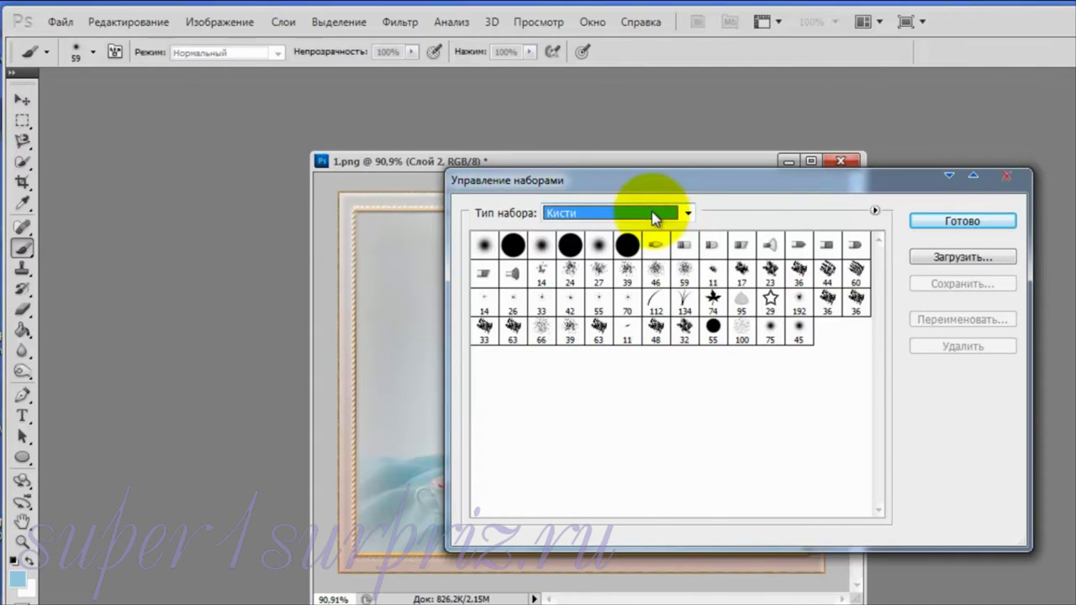
click(964, 259)
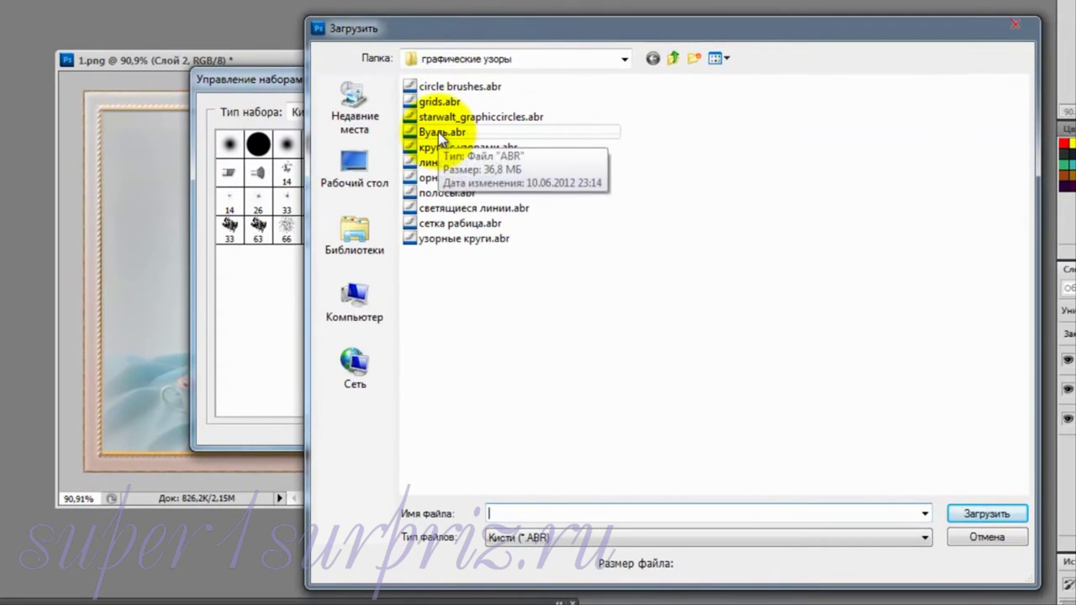
click(441, 132)
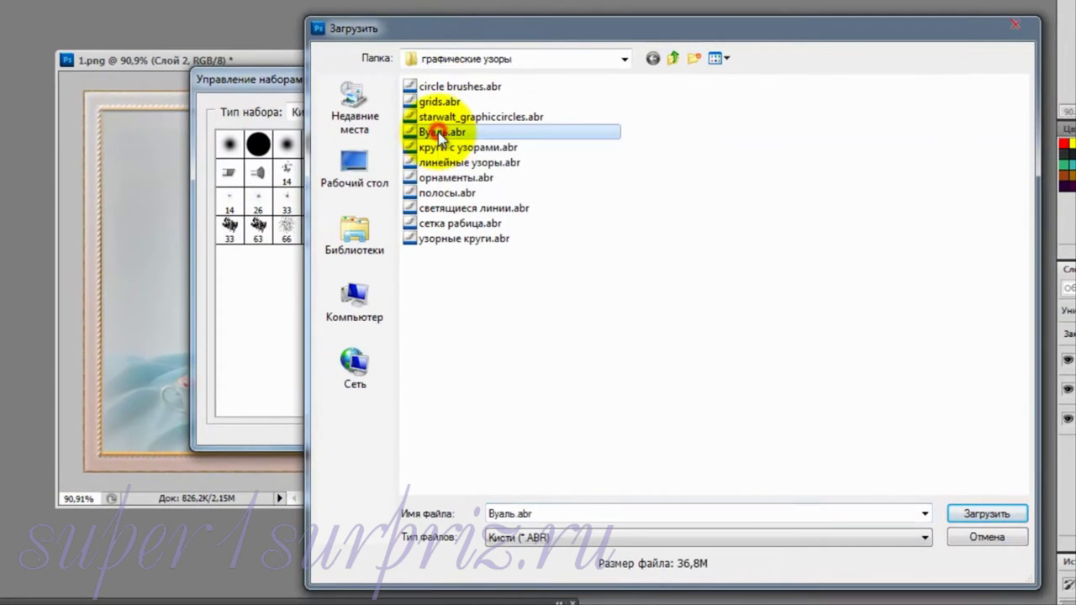
click(989, 515)
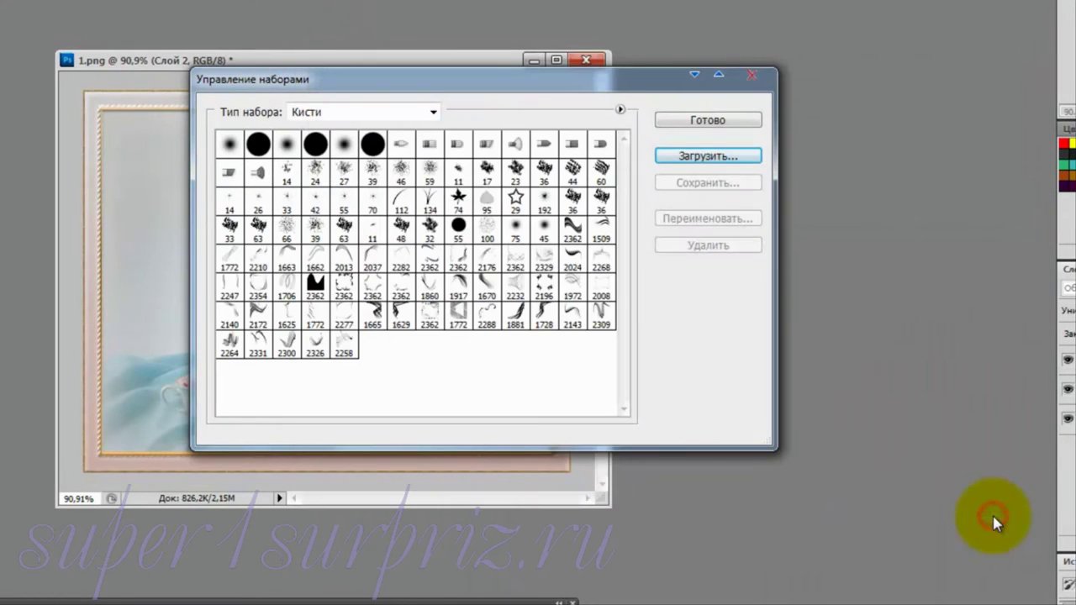
click(725, 120)
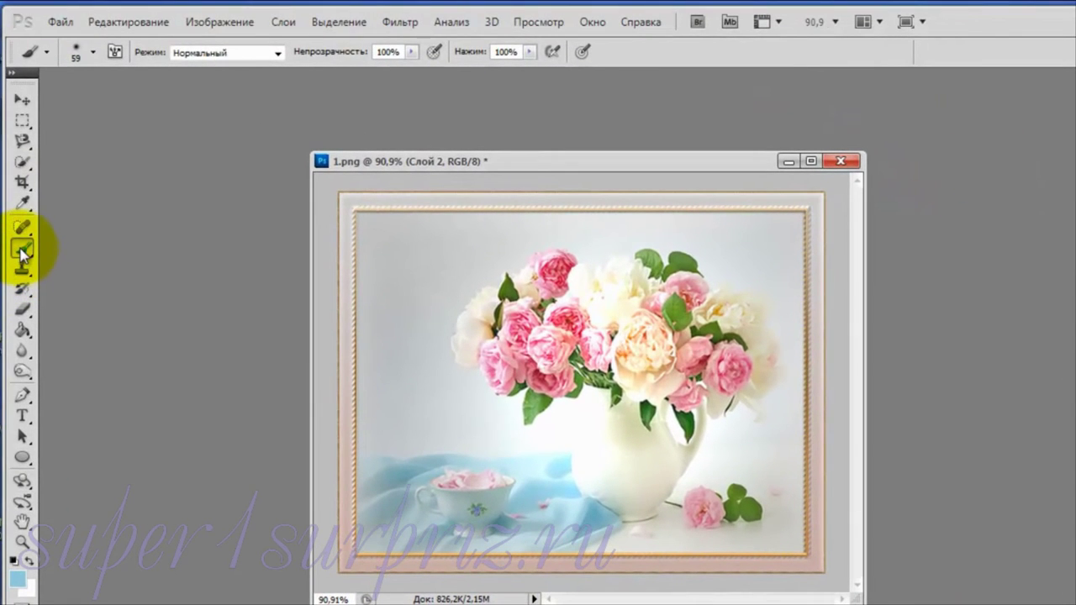
Stamp a light-blue veil on the picture's right side with brush 1665 at 401 px
click(22, 249)
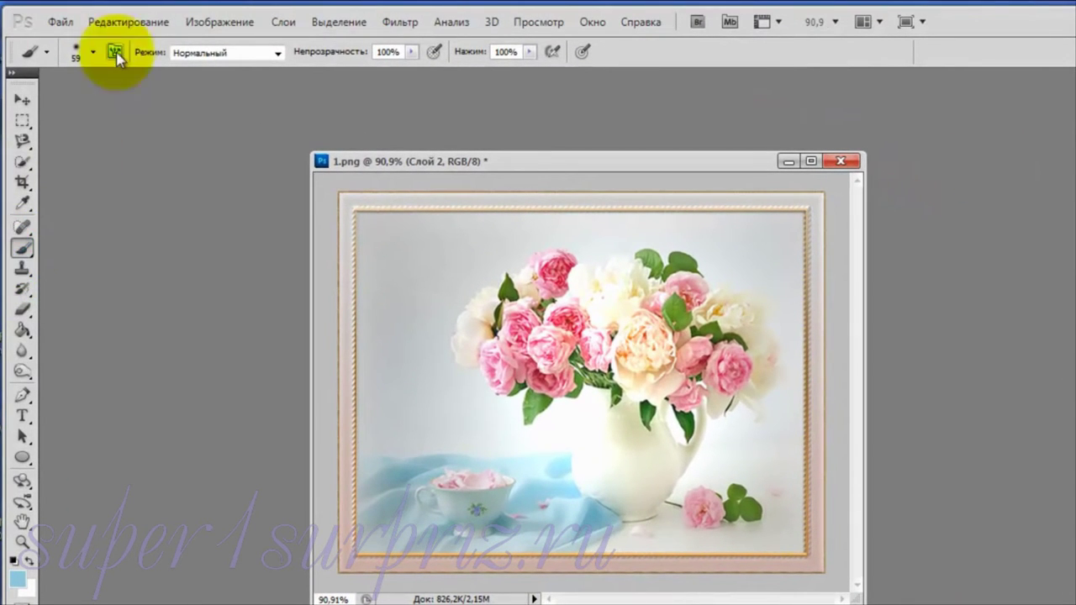
click(93, 51)
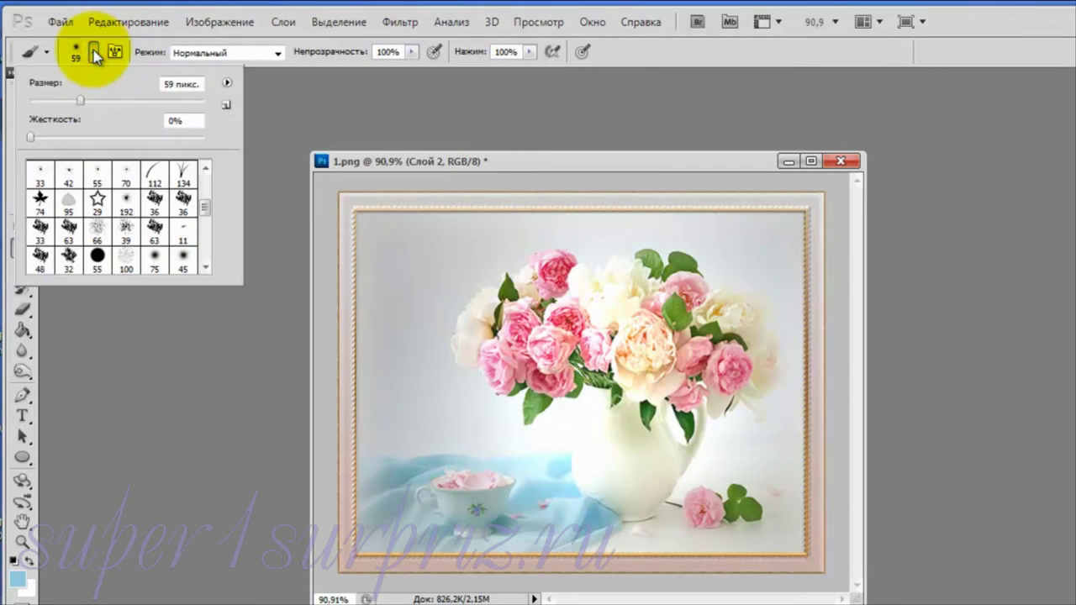
drag(206, 209, 205, 248)
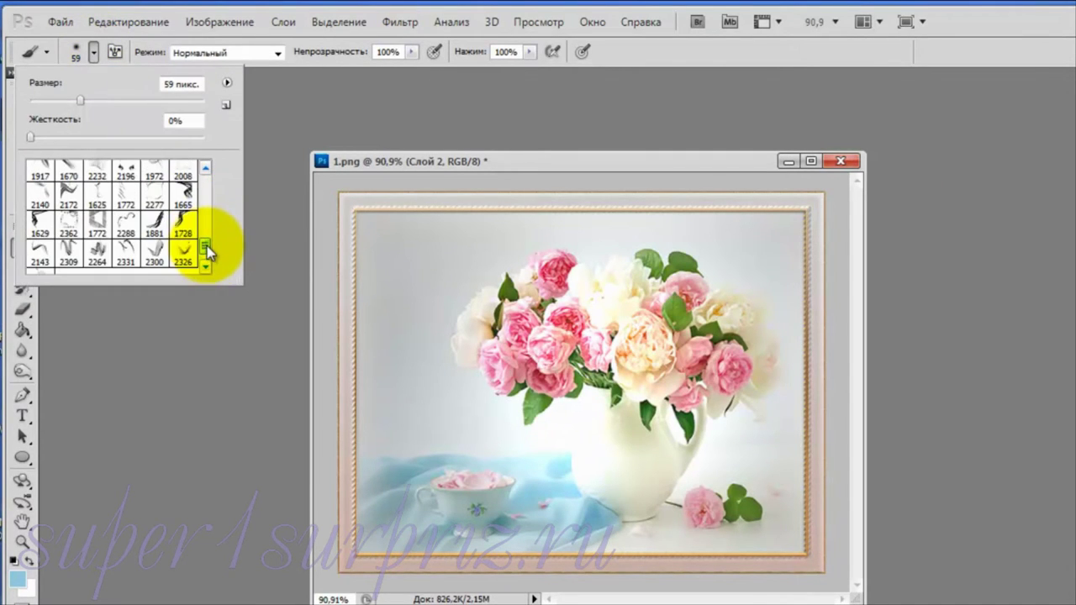
click(187, 194)
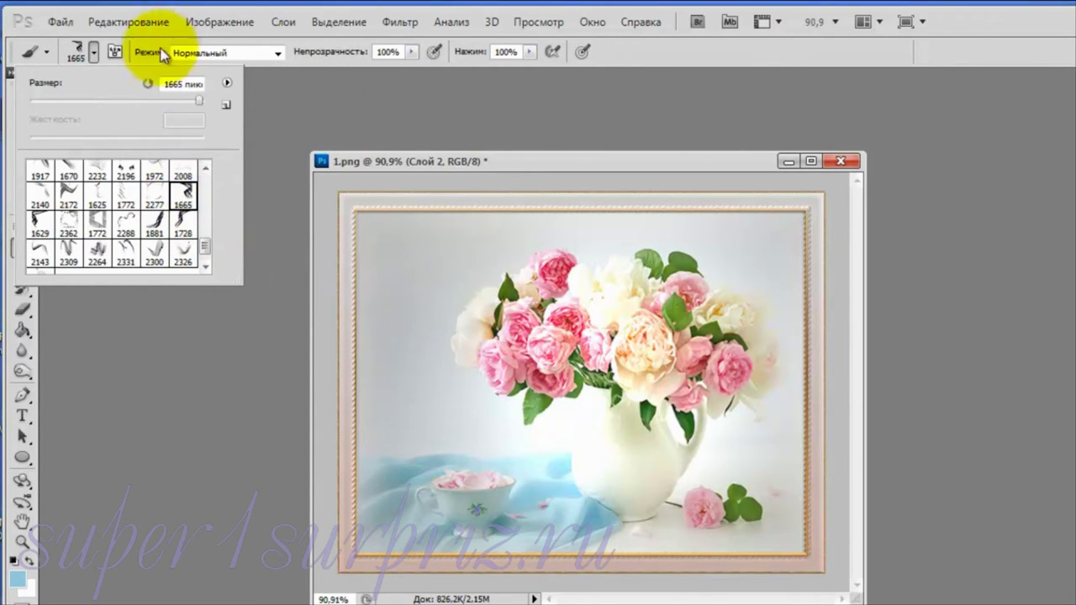
drag(199, 100, 167, 104)
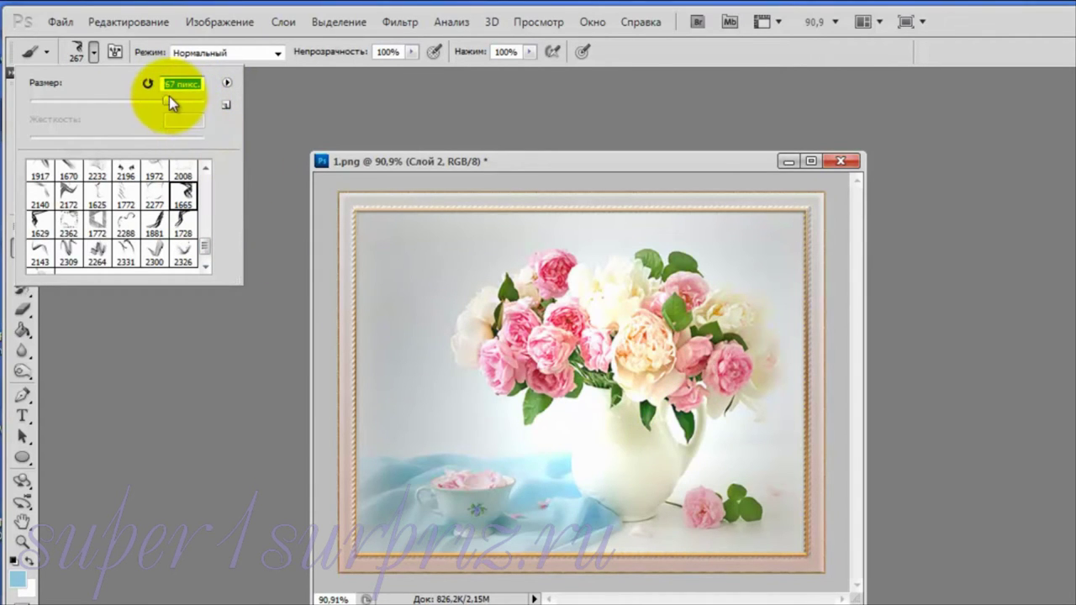
drag(168, 97, 178, 101)
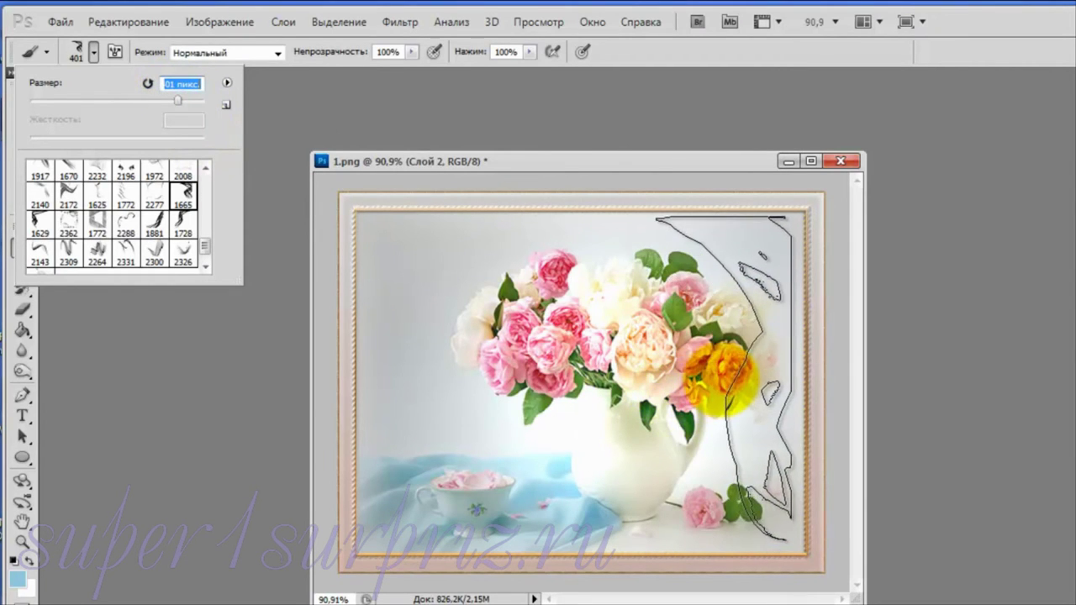
click(733, 379)
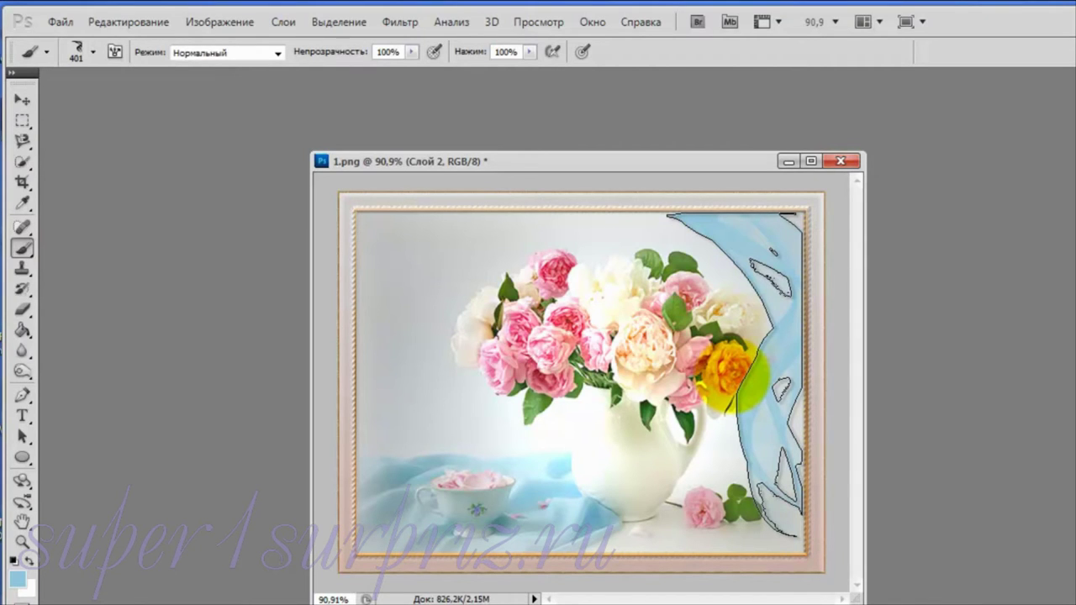
click(736, 379)
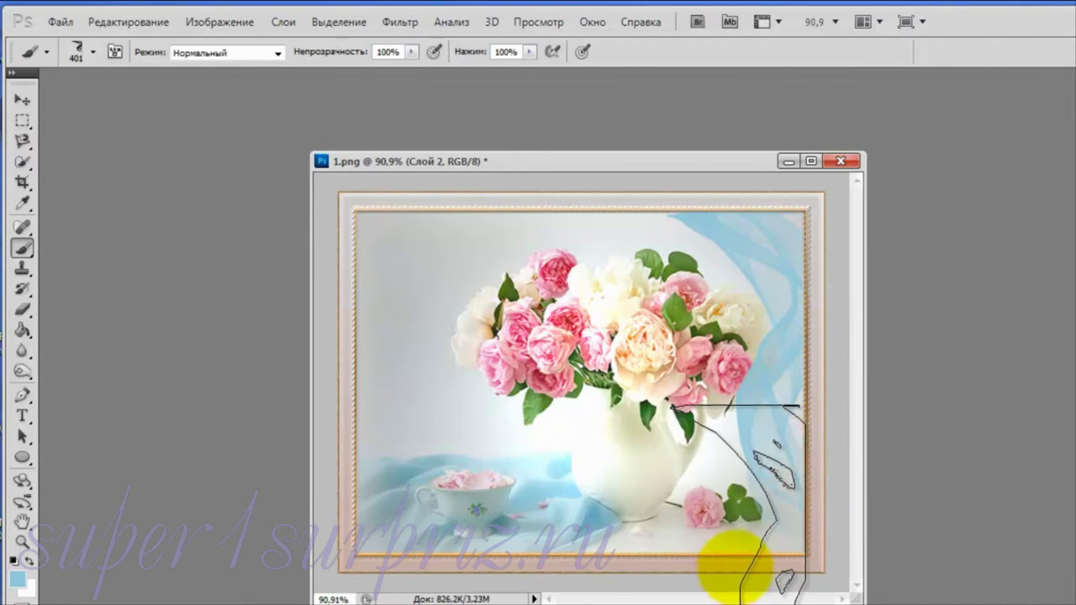
Scale the blue veil to about 111% height so it reaches the frame's bottom edge
click(130, 25)
mouse_move(152, 370)
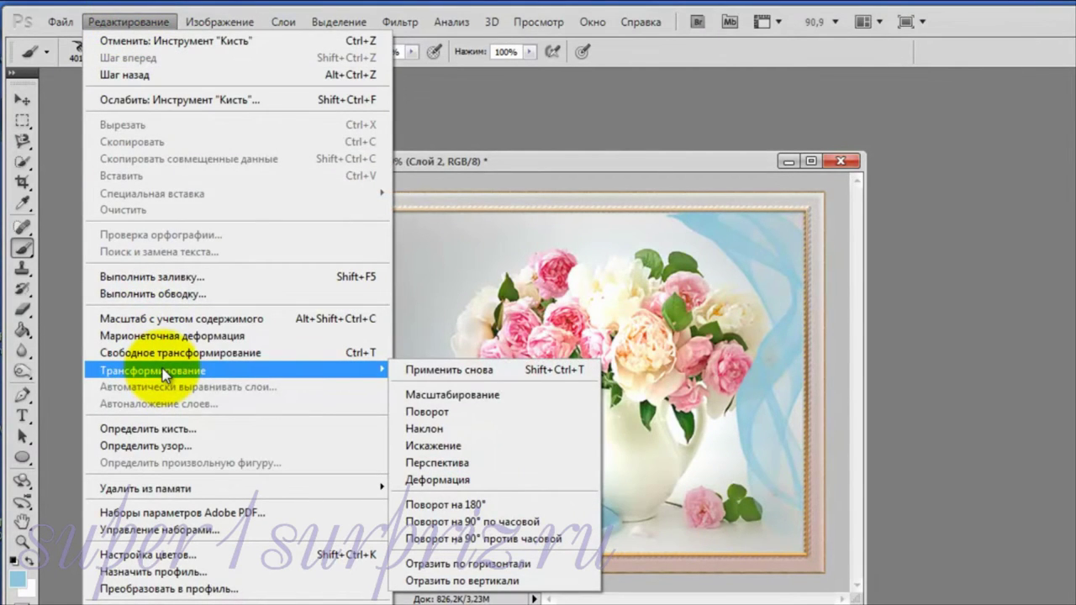
click(503, 395)
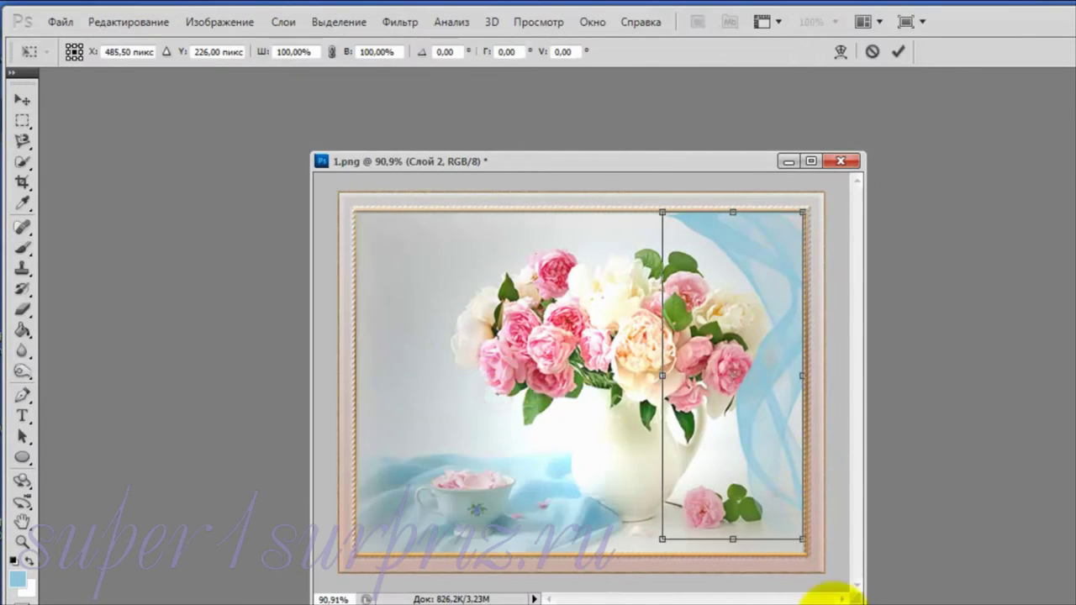
drag(733, 539, 737, 576)
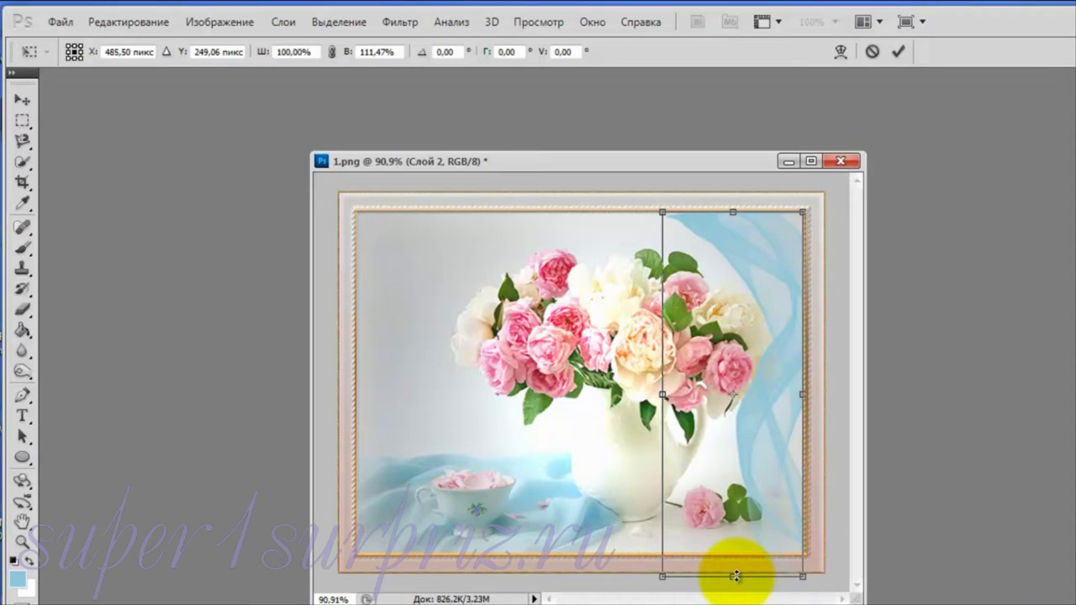
key(Return)
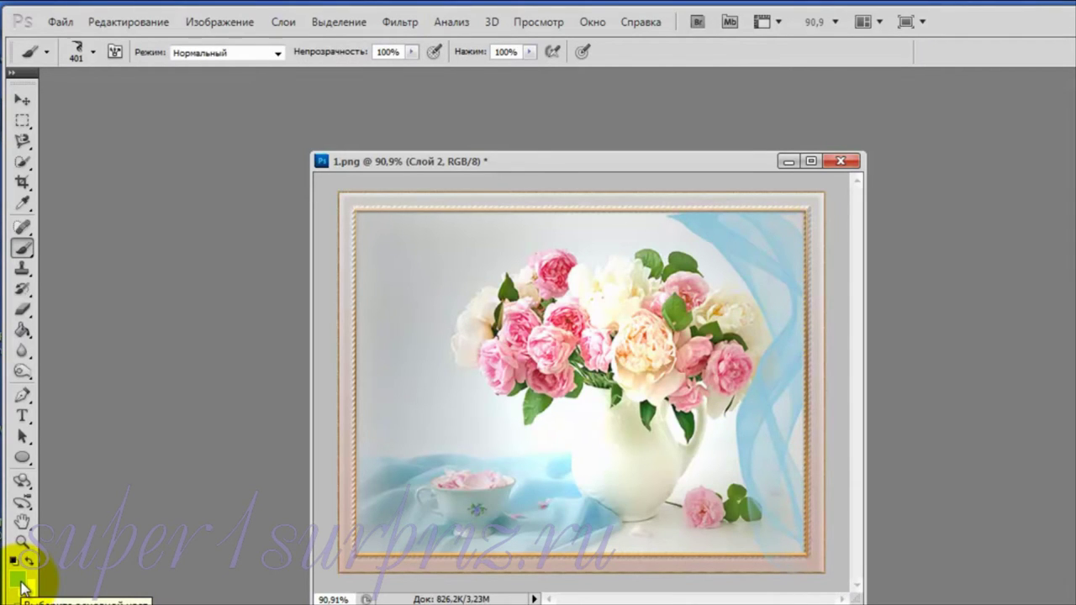
Eyedropper-sample colours from the picture, ending on a rose colour as foreground
click(23, 204)
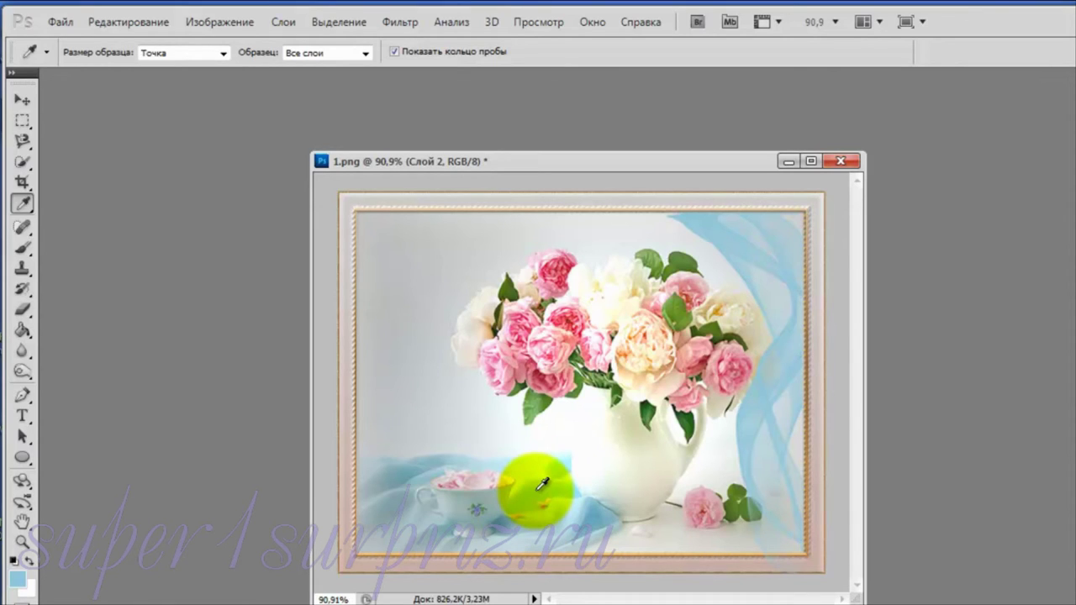
click(539, 488)
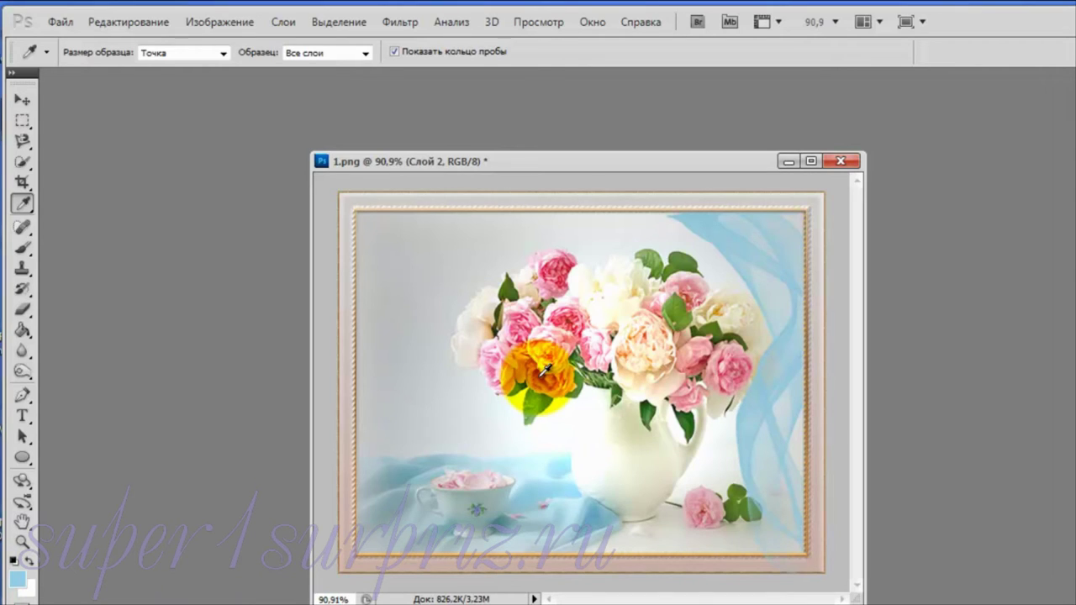
click(545, 370)
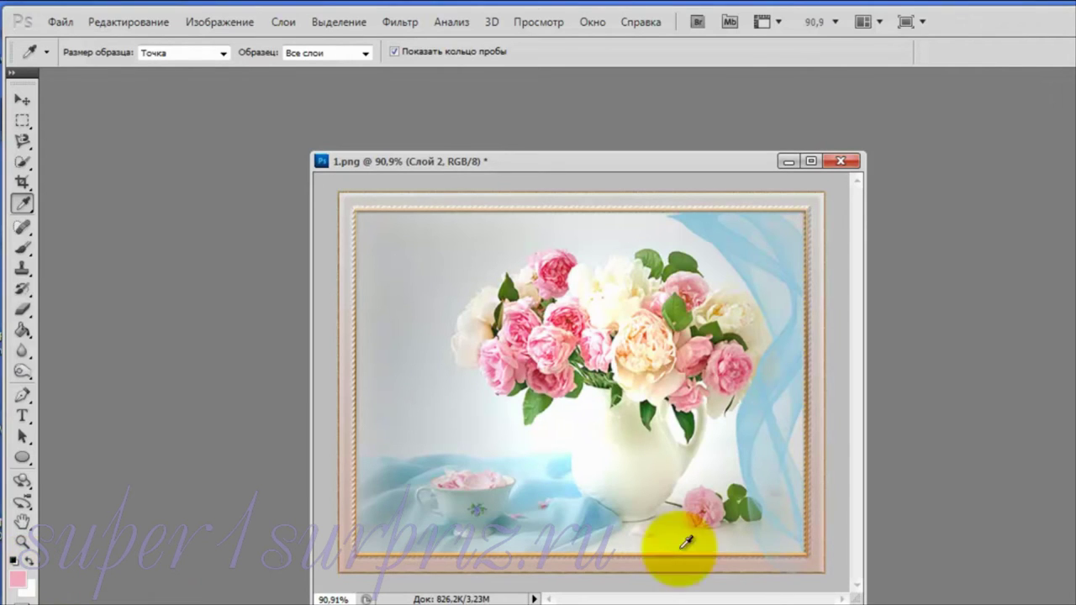
Eyedropper a light pink rose petal to set it as the foreground colour
click(533, 499)
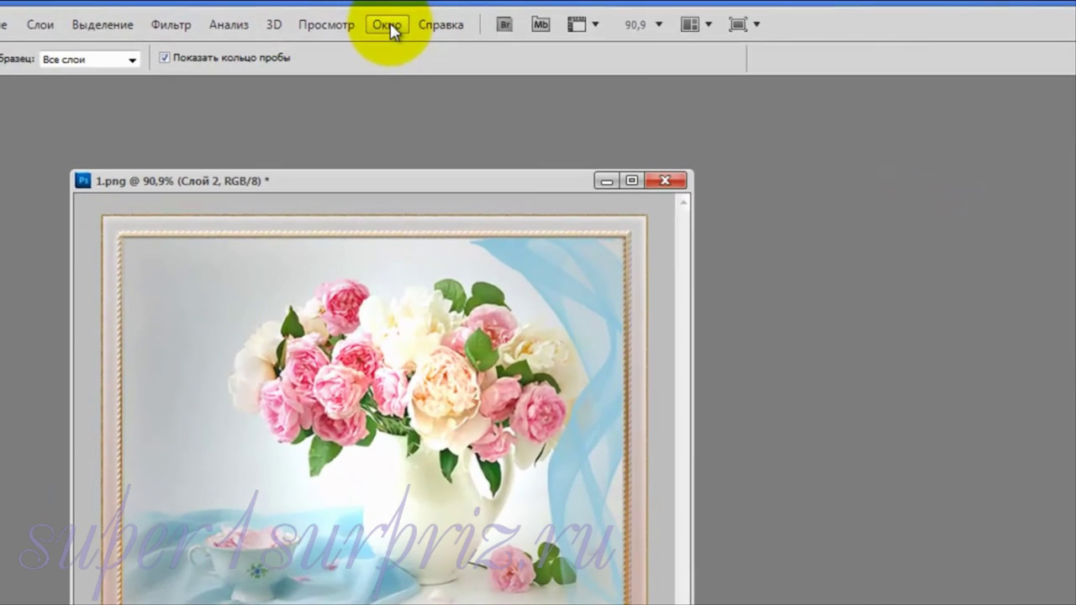
click(392, 15)
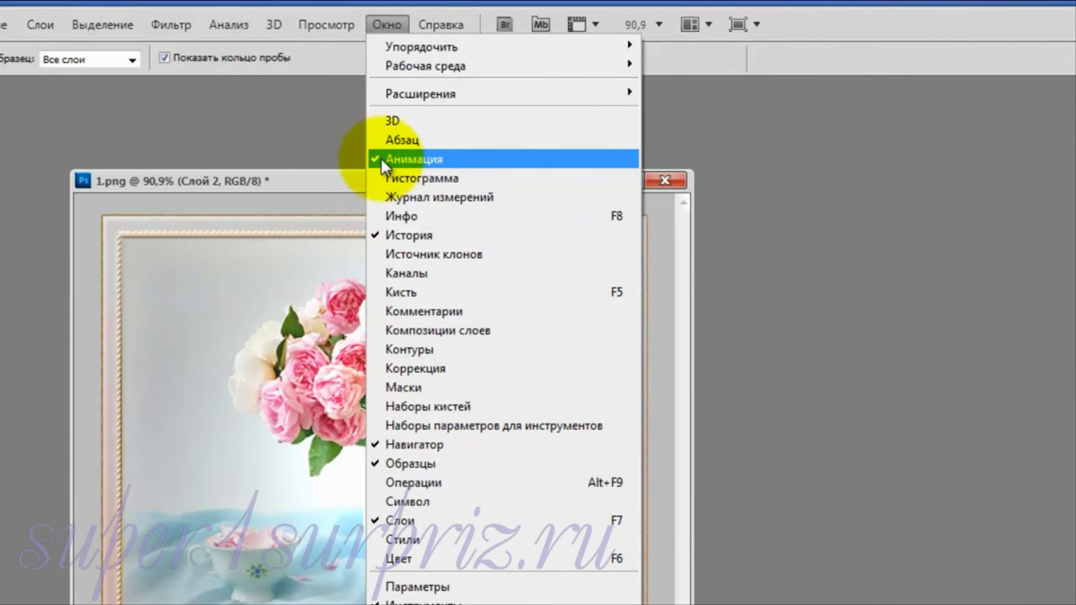
click(409, 160)
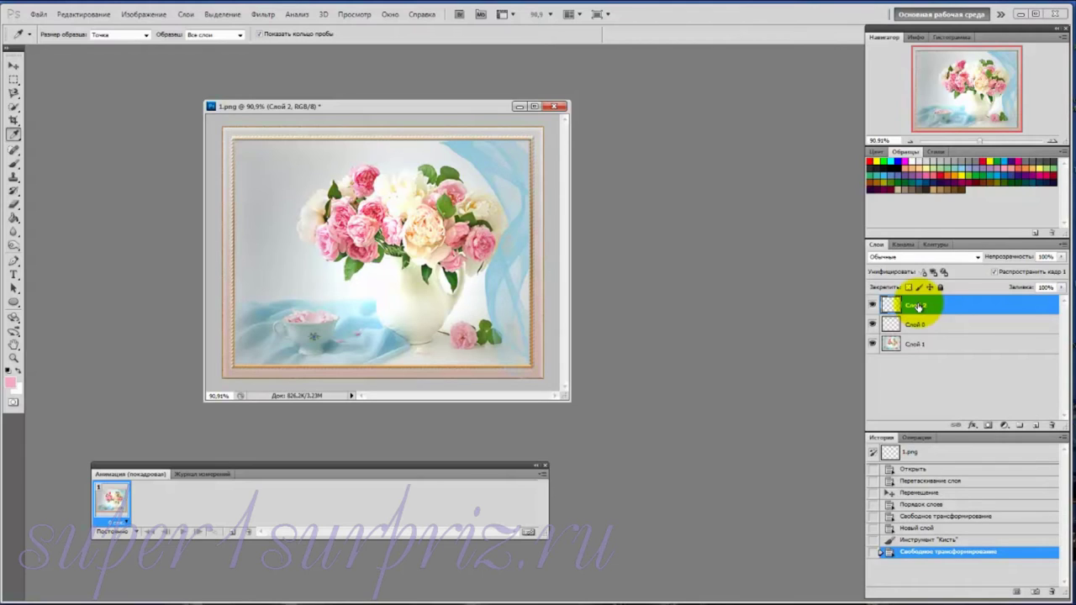
Duplicate Слой 2 twice, hide Слой 2 копия and Слой 2 копия 2, and reselect Слой 2
key(ctrl+j)
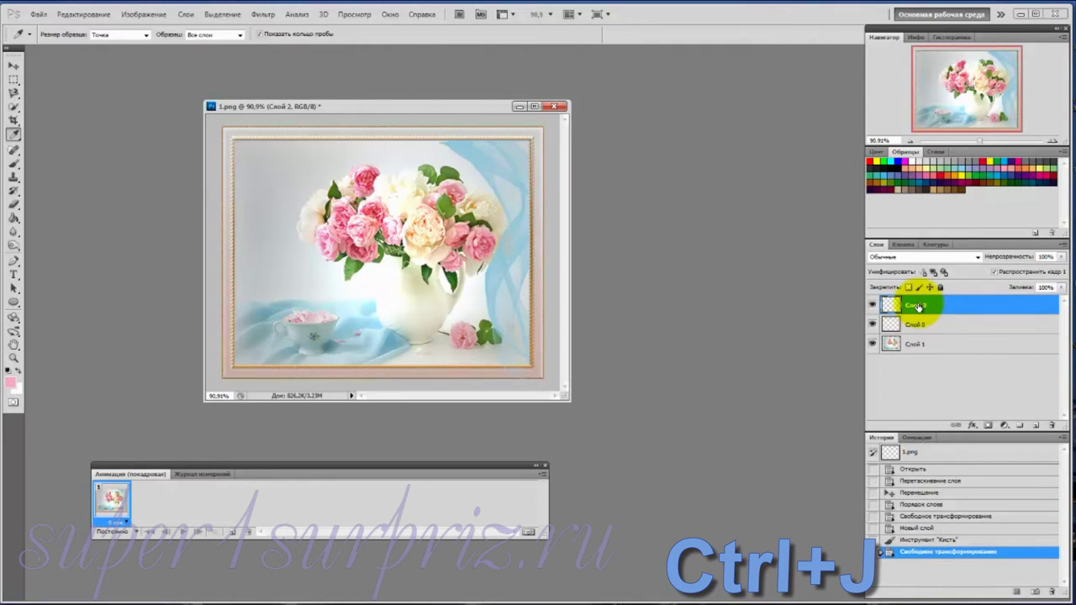
key(ctrl+j)
key(ctrl+j)
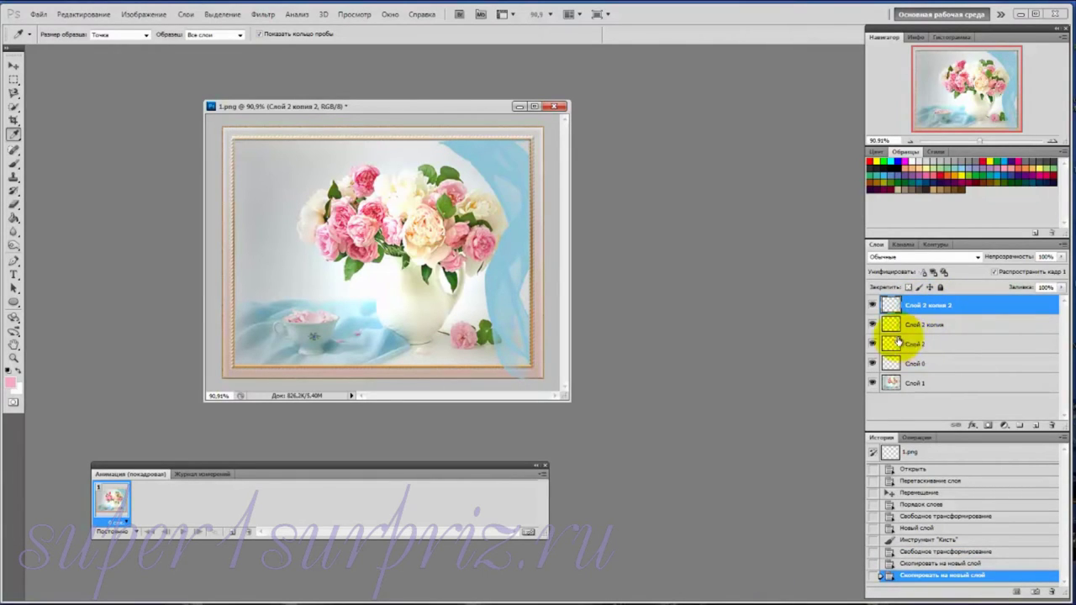
click(873, 305)
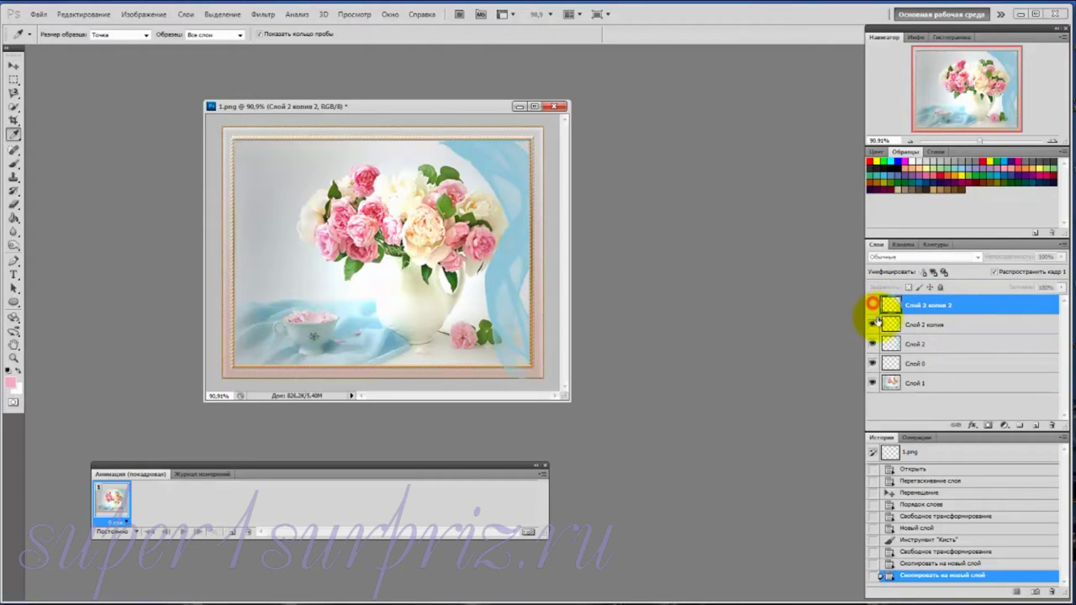
click(872, 325)
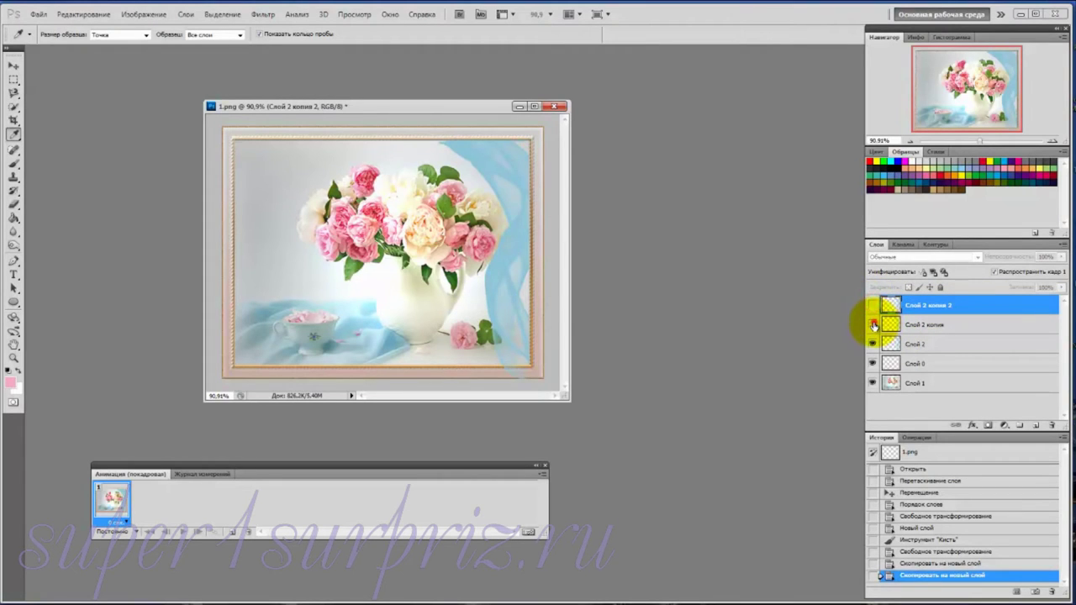
click(921, 345)
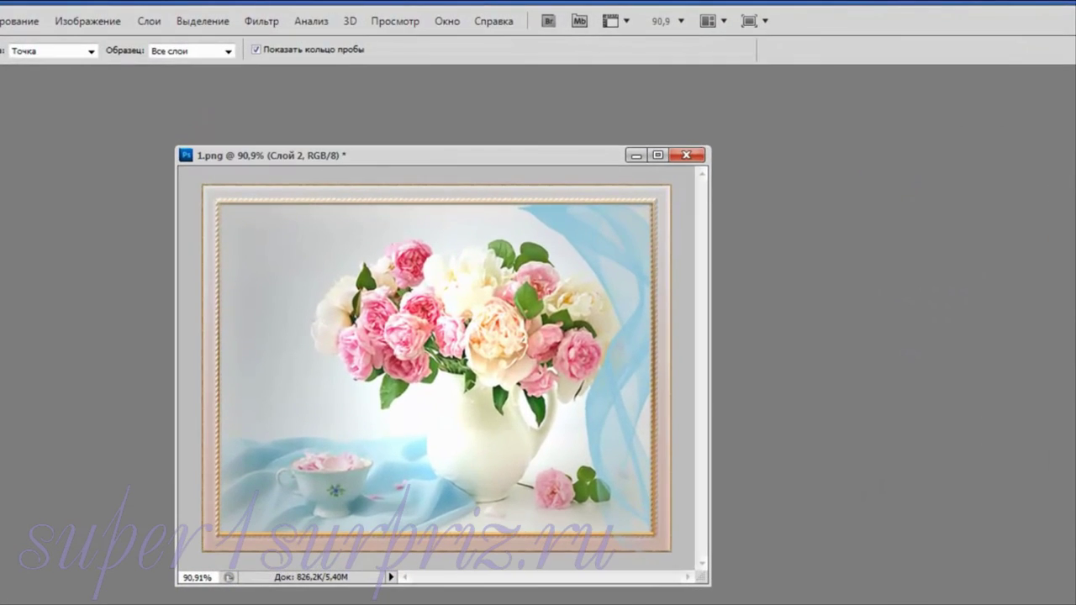
Apply Xenofex 2 Constellation sparkles to the veil on Слой 2
click(262, 22)
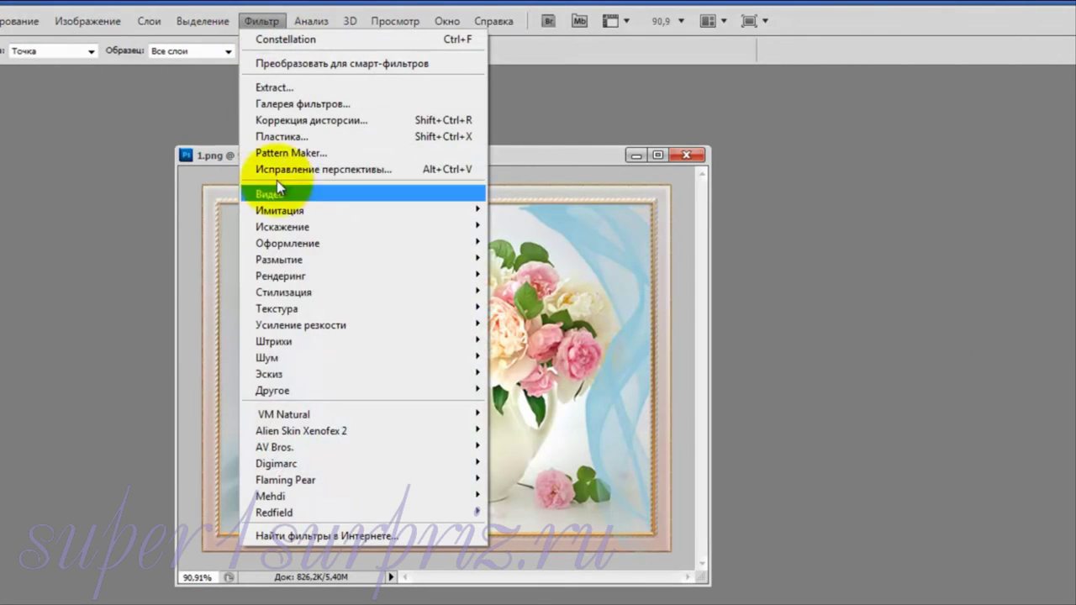
mouse_move(301, 430)
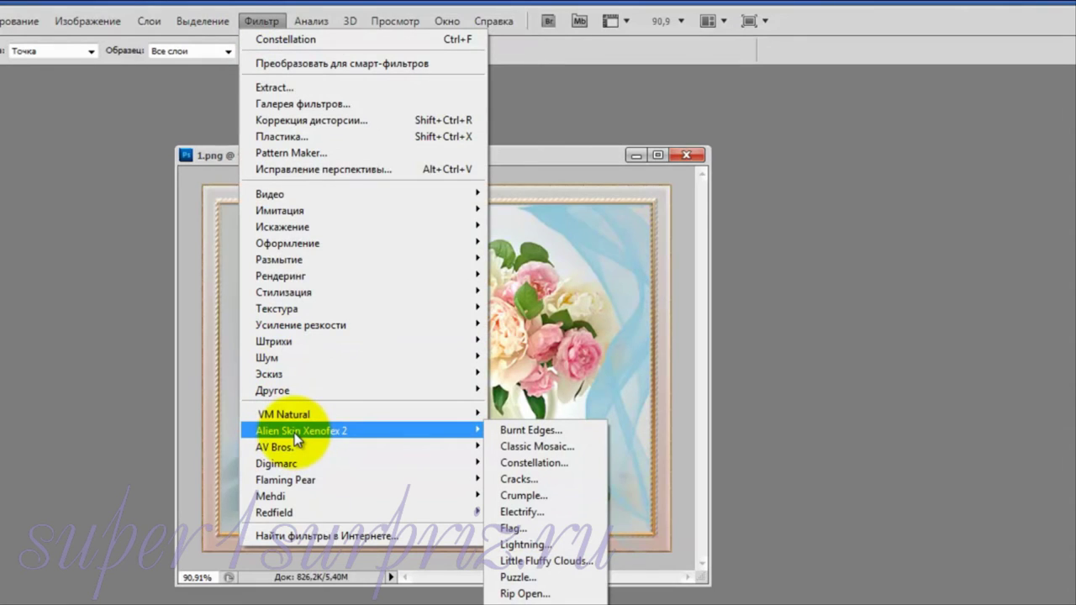
click(523, 463)
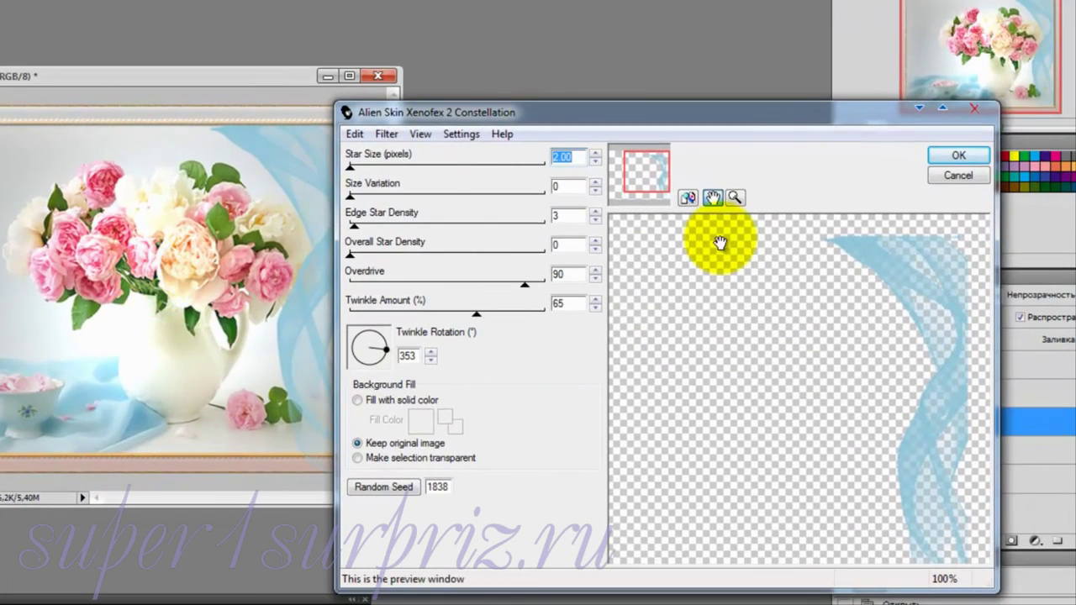
mouse_move(762, 112)
mouse_down()
mouse_move(710, 100)
mouse_move(701, 121)
mouse_up()
text(0.09)
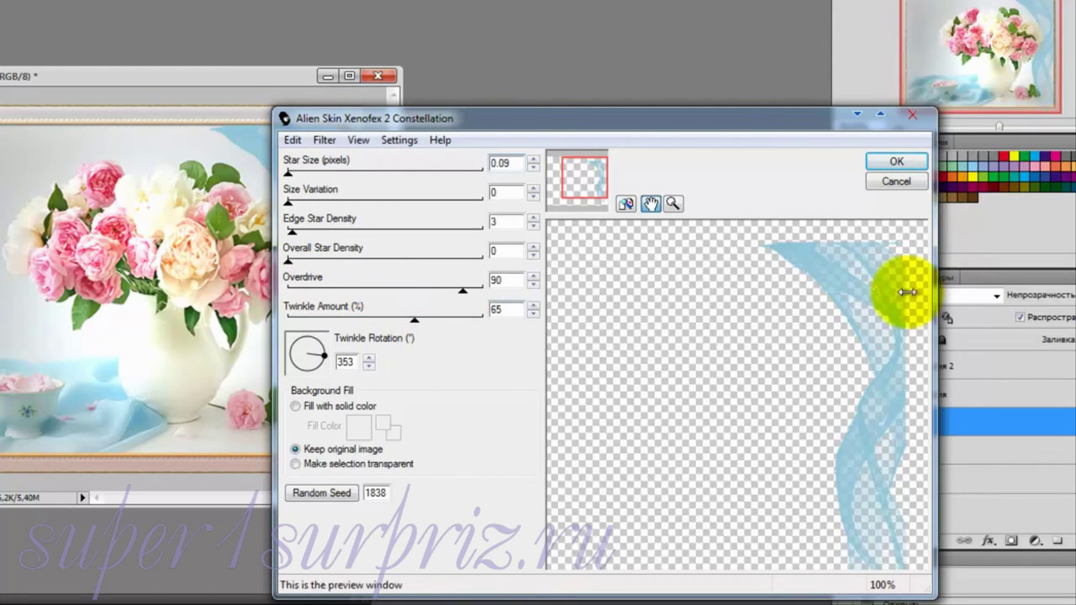
click(893, 162)
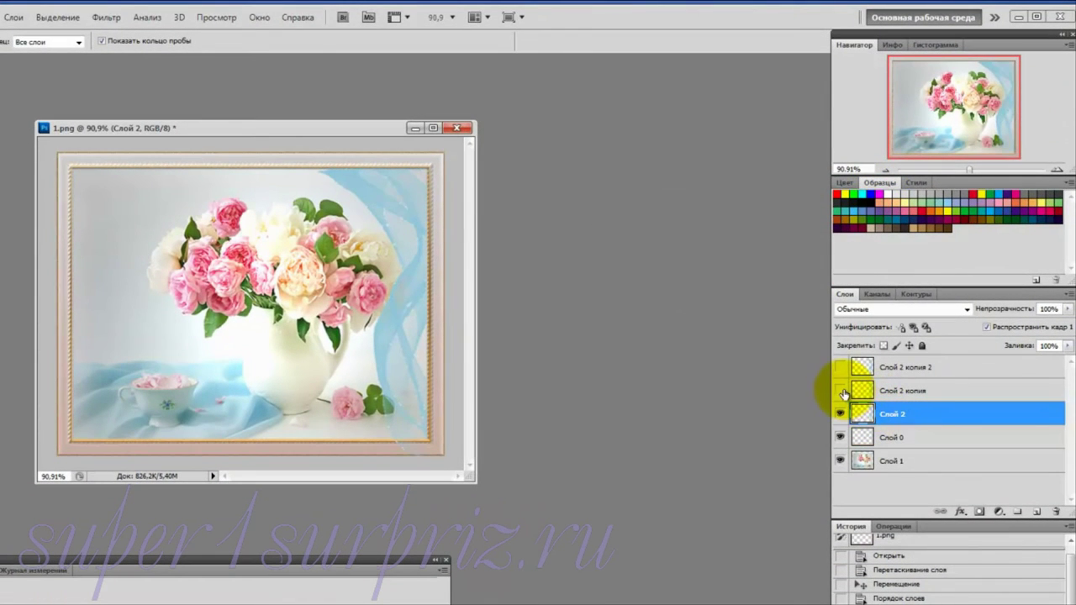
Show and select Слой 2 копия, hiding the original Слой 2
click(840, 391)
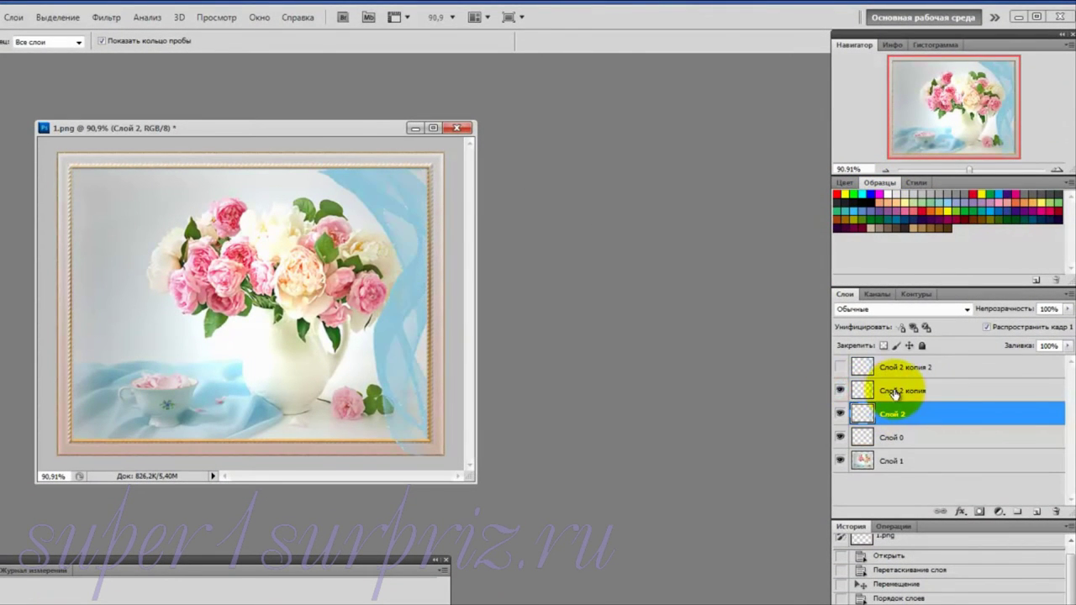
click(893, 390)
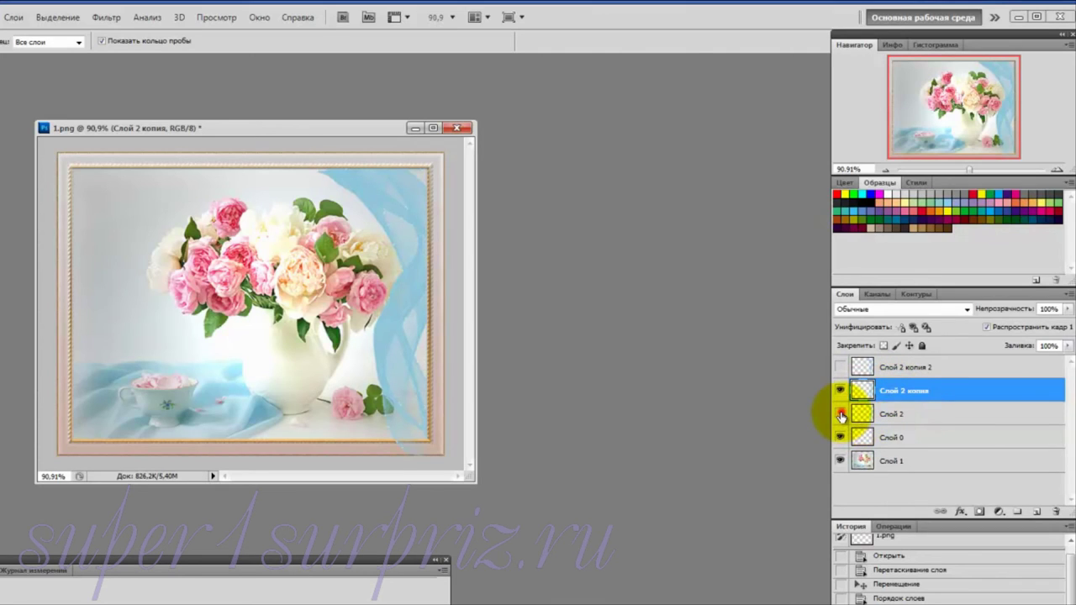
click(841, 414)
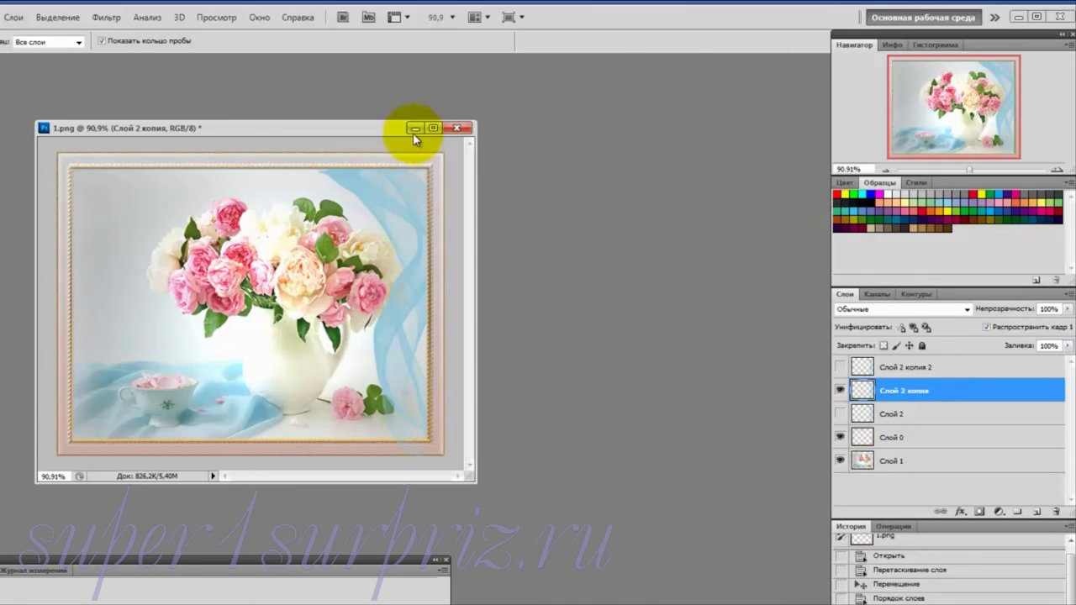
Apply Constellation sparkles to Слой 2 копия with a new random seed (4946)
click(109, 18)
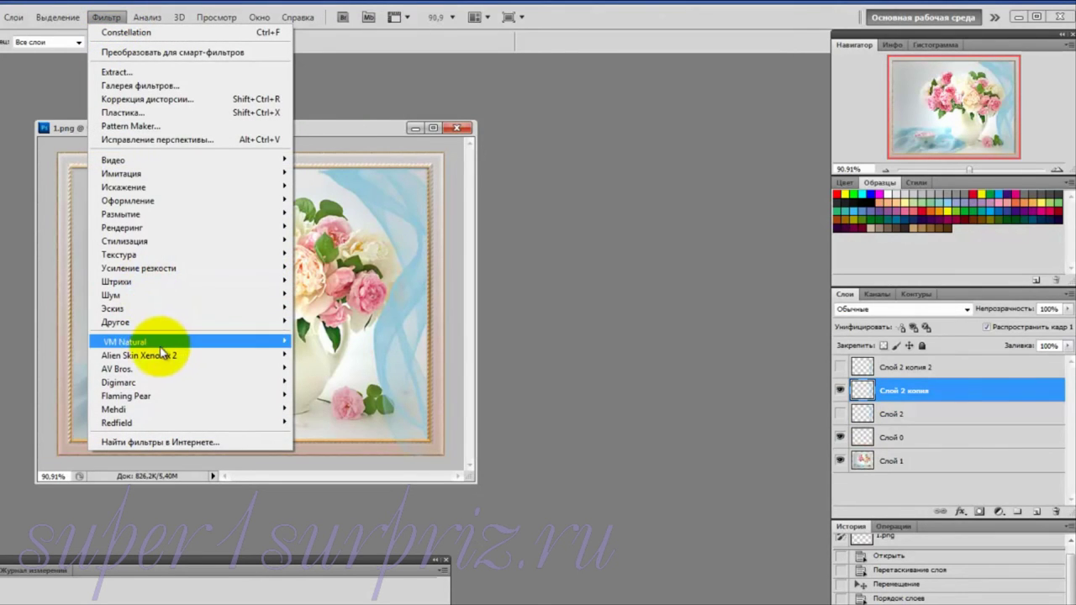
click(347, 383)
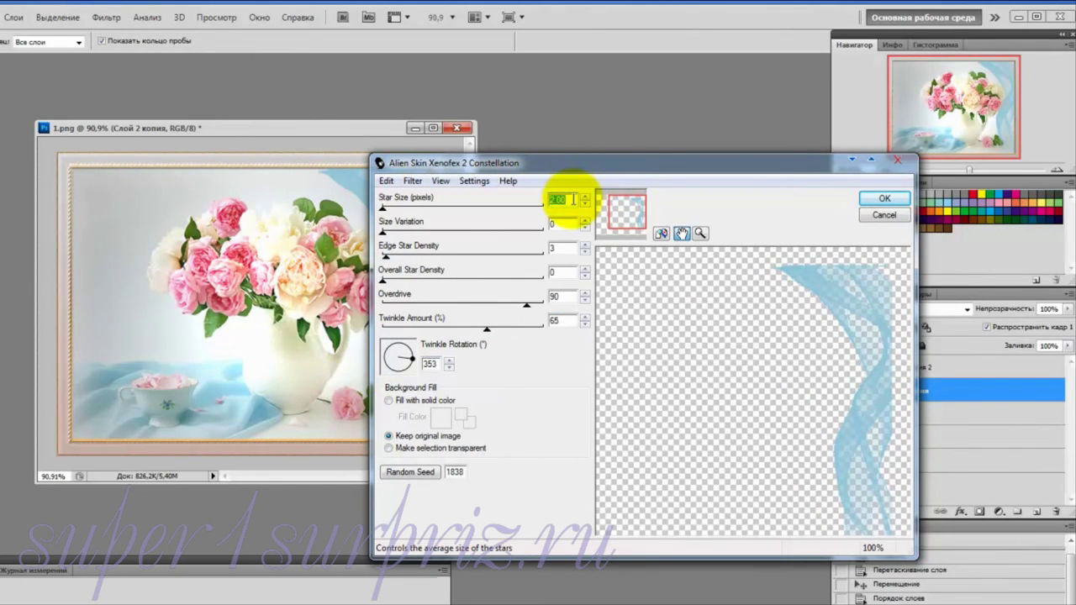
text(0)
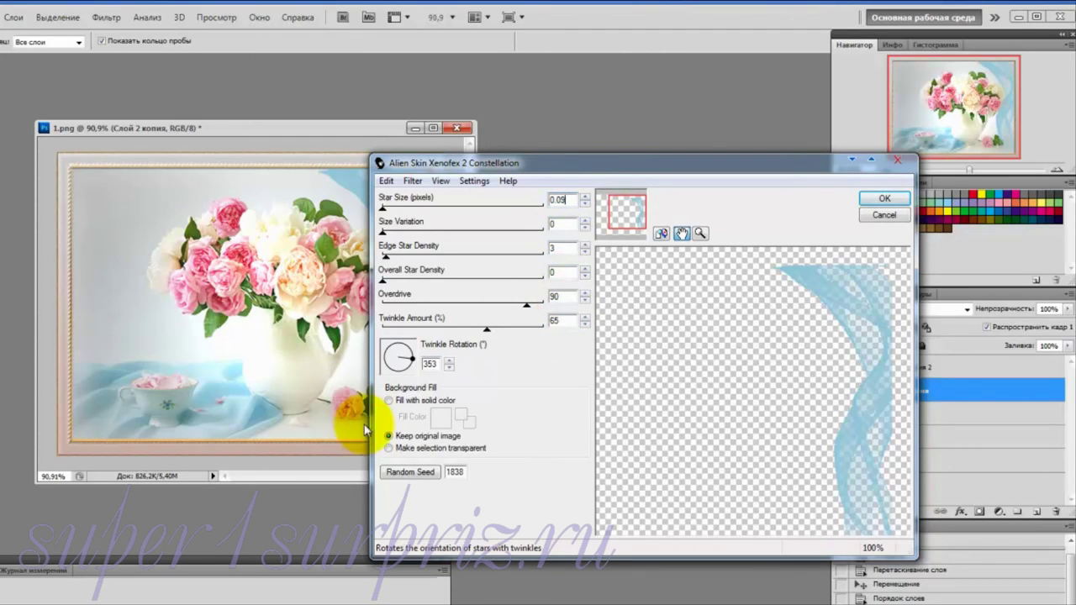
click(397, 474)
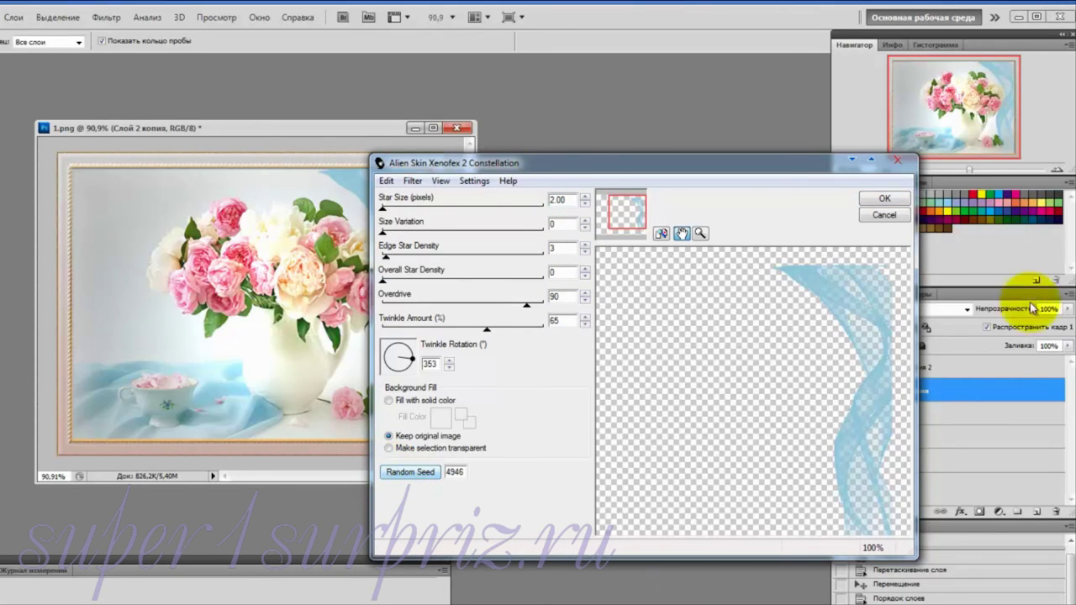
click(878, 199)
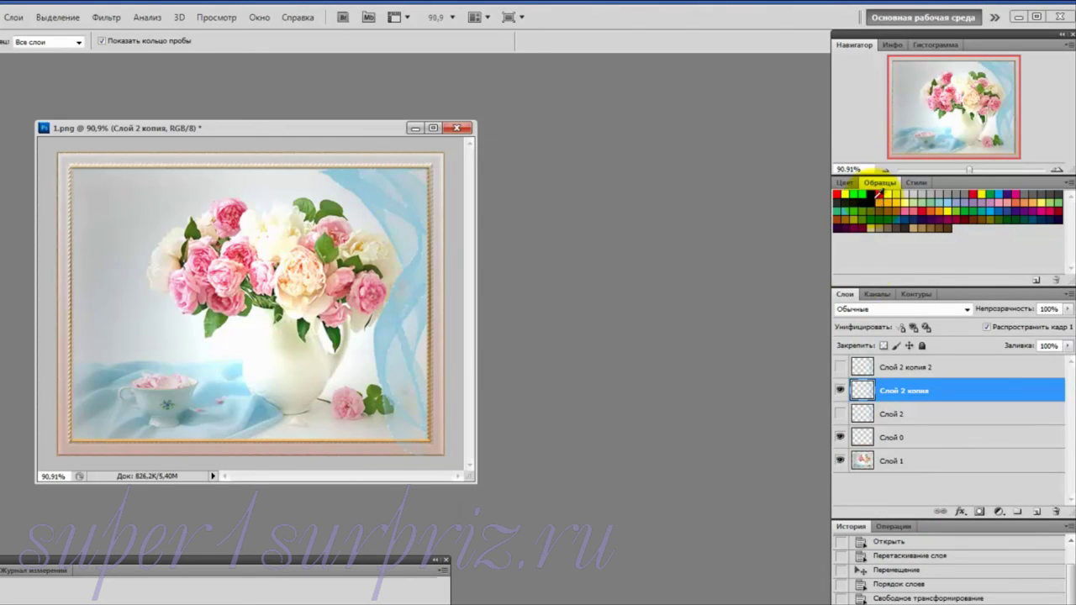
Show and select Слой 2 копия 2, hiding Слой 2 копия
click(842, 368)
click(841, 390)
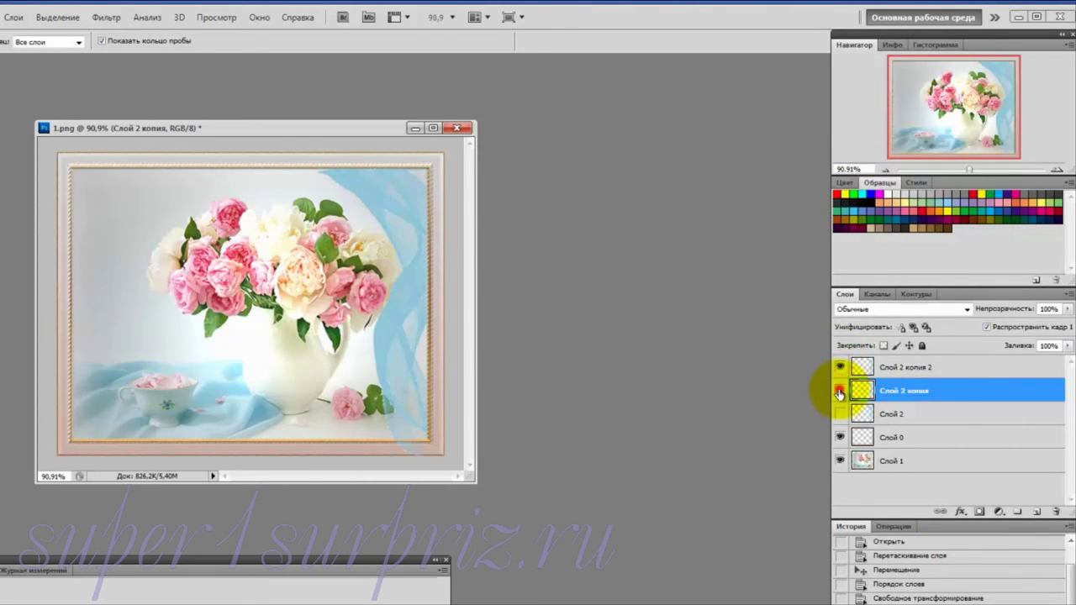
click(913, 368)
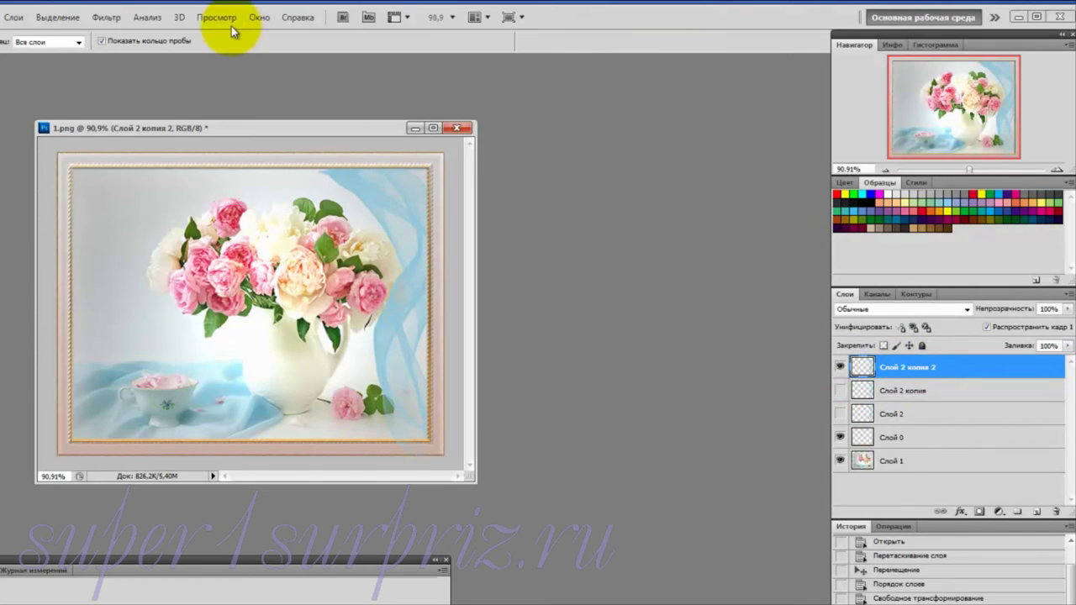
Apply Constellation sparkles to Слой 2 копия 2 with a different random seed (257)
click(107, 17)
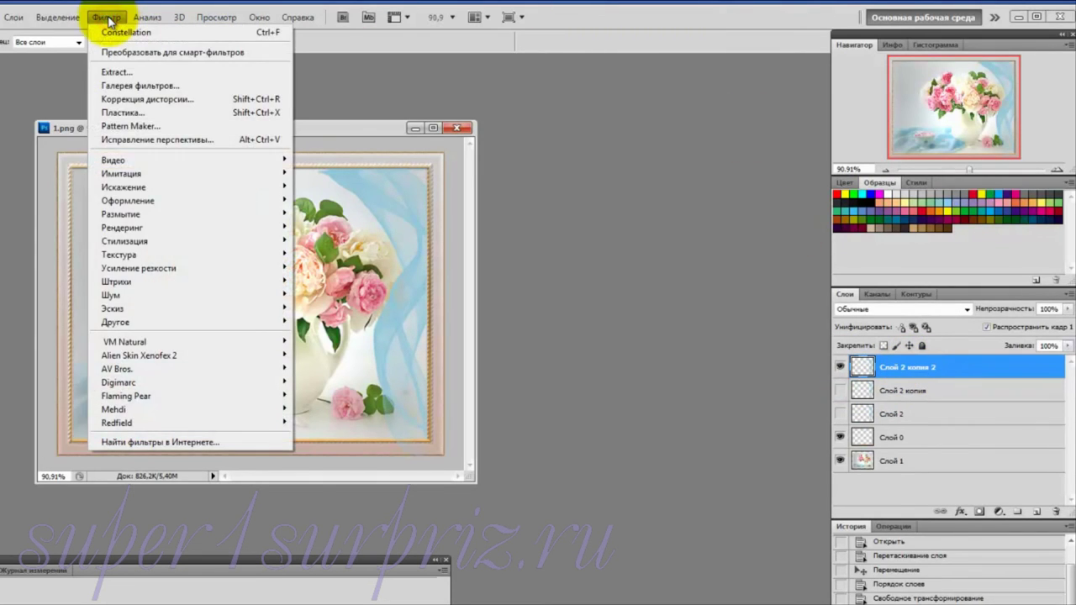
mouse_move(140, 355)
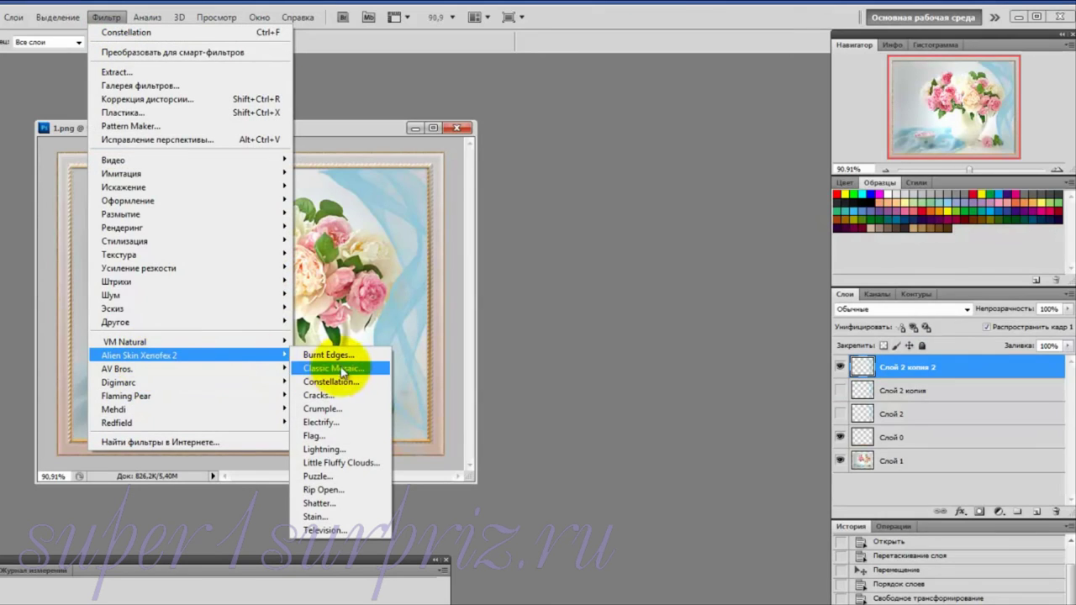
click(342, 383)
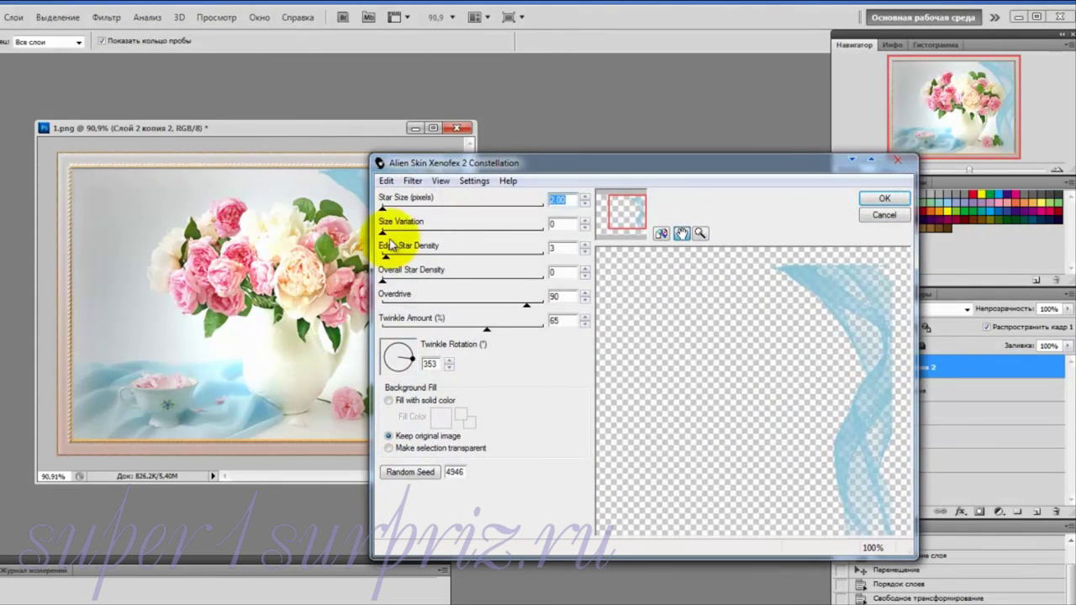
text(0)
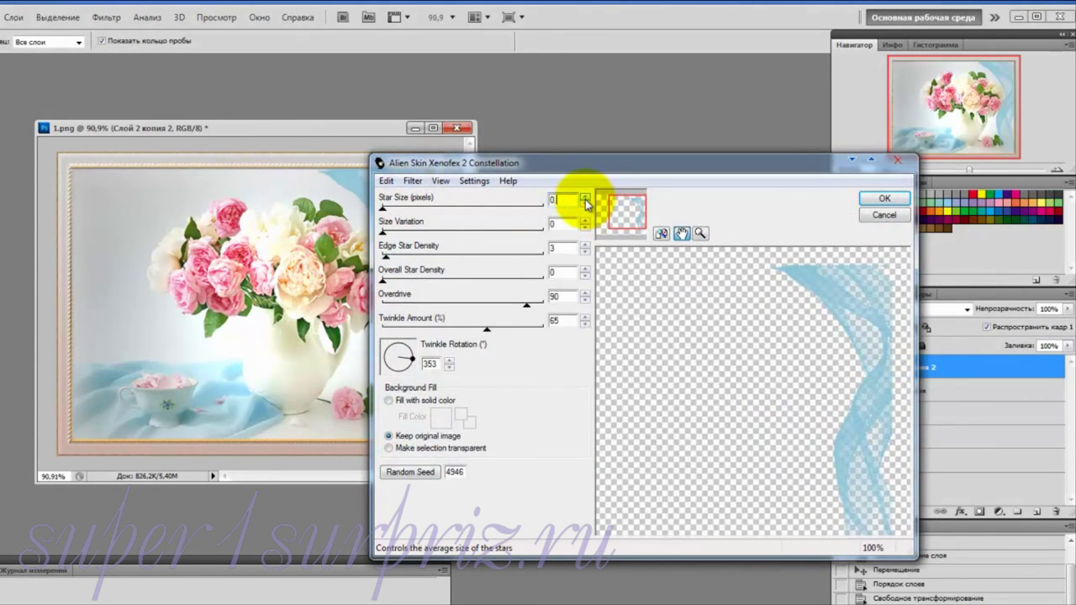
click(404, 473)
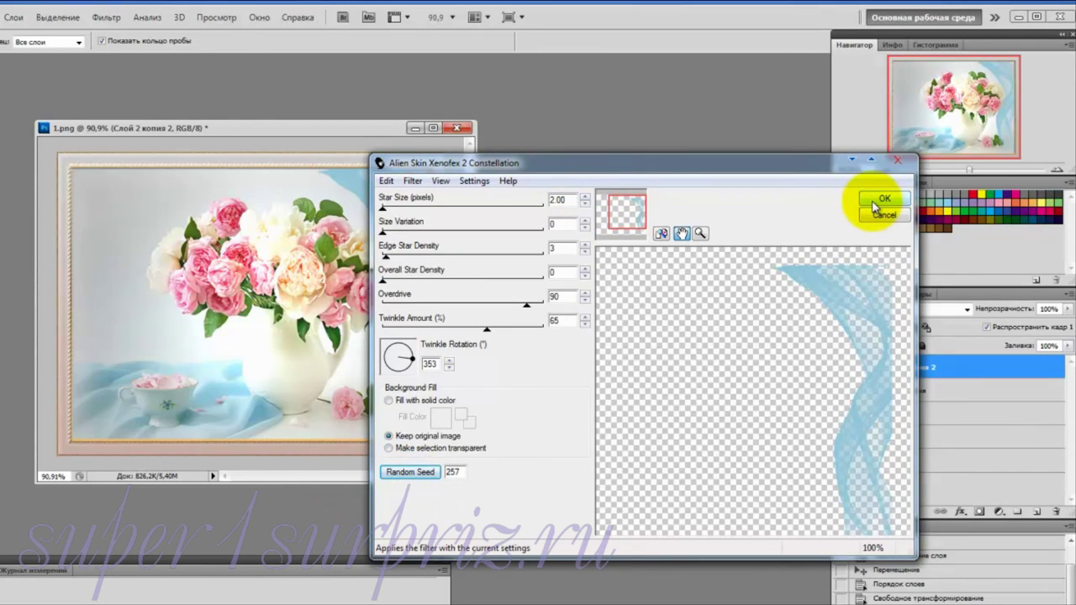
click(874, 203)
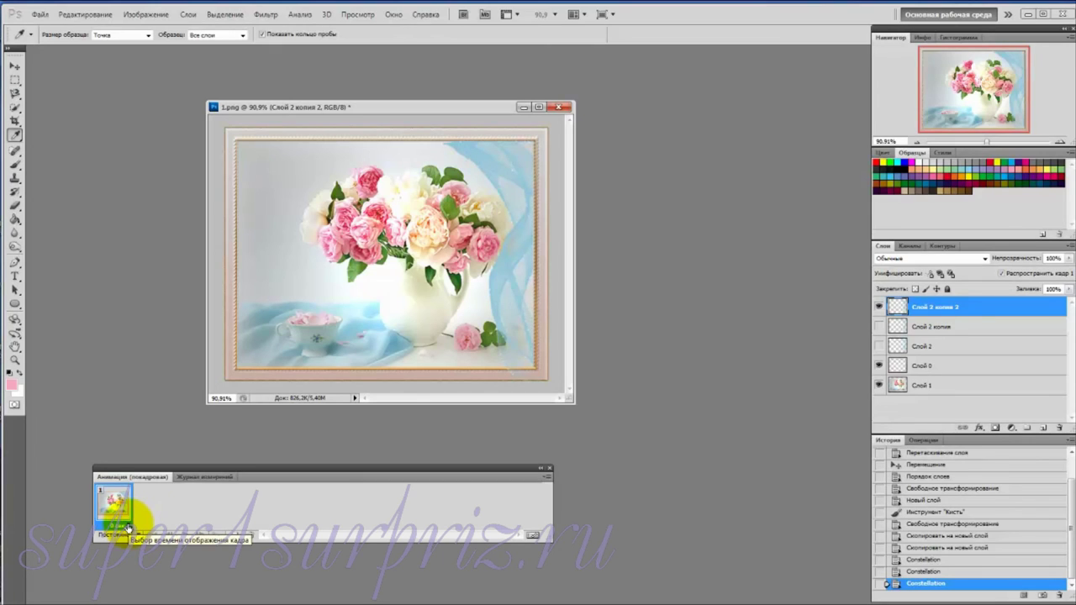
Set the first frame's delay to 0.2 seconds and show only Слой 2 in it
click(127, 528)
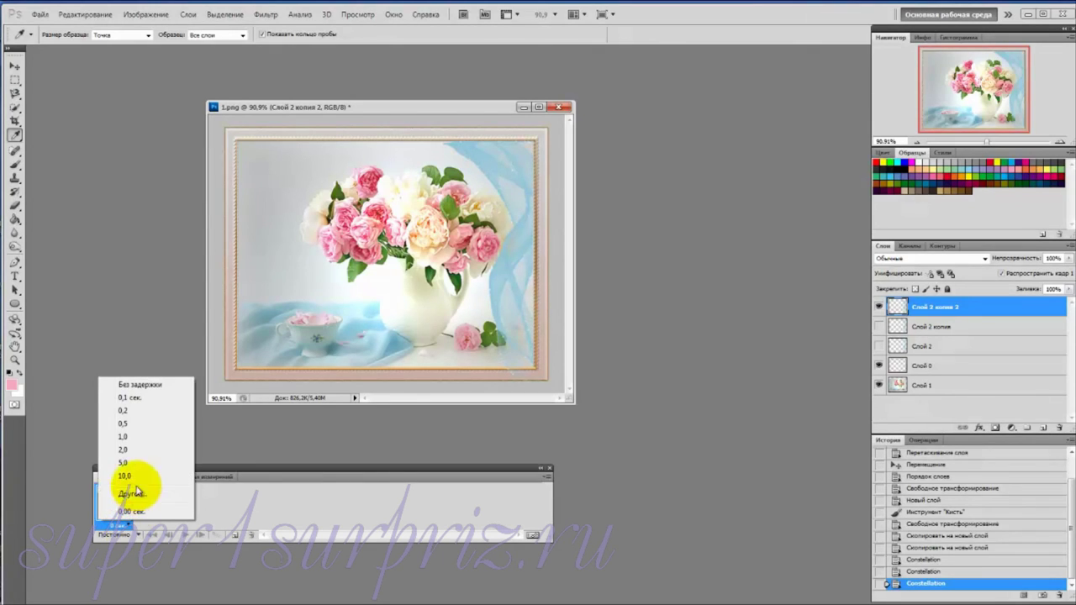
click(140, 412)
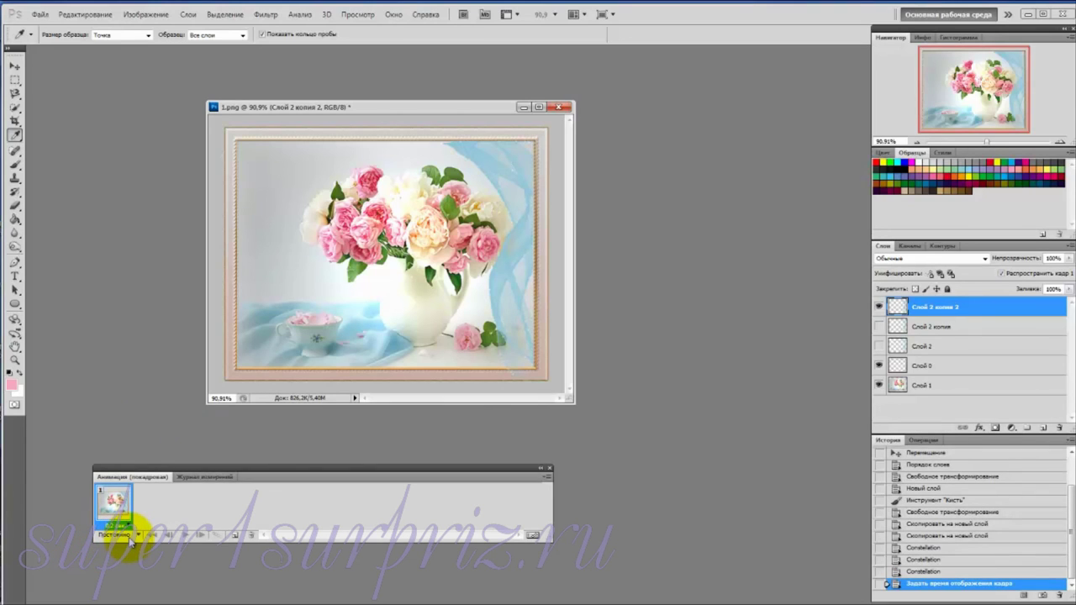
click(881, 347)
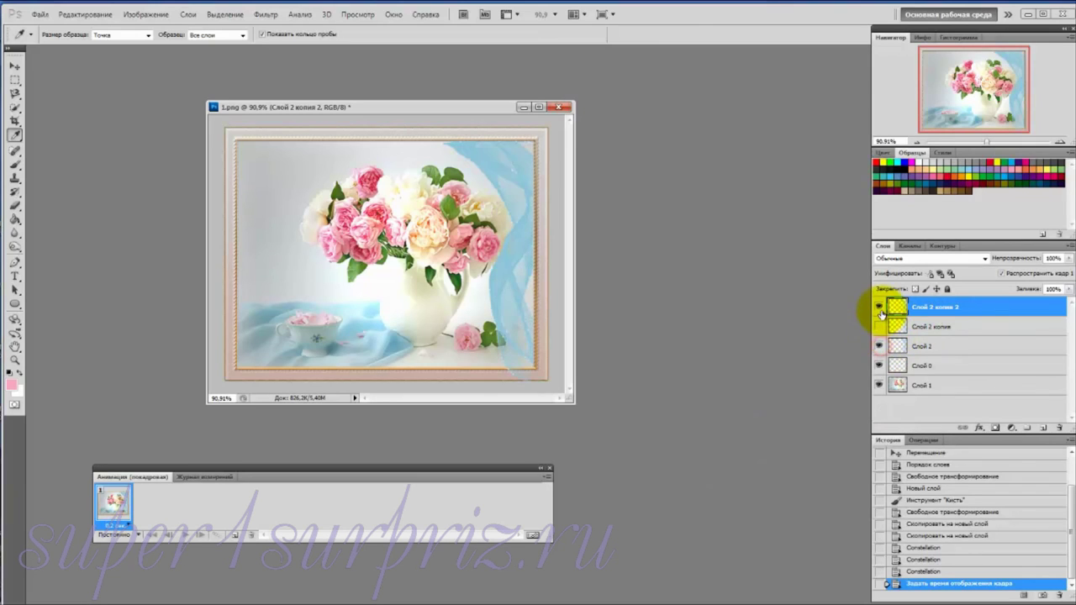
click(881, 308)
click(881, 307)
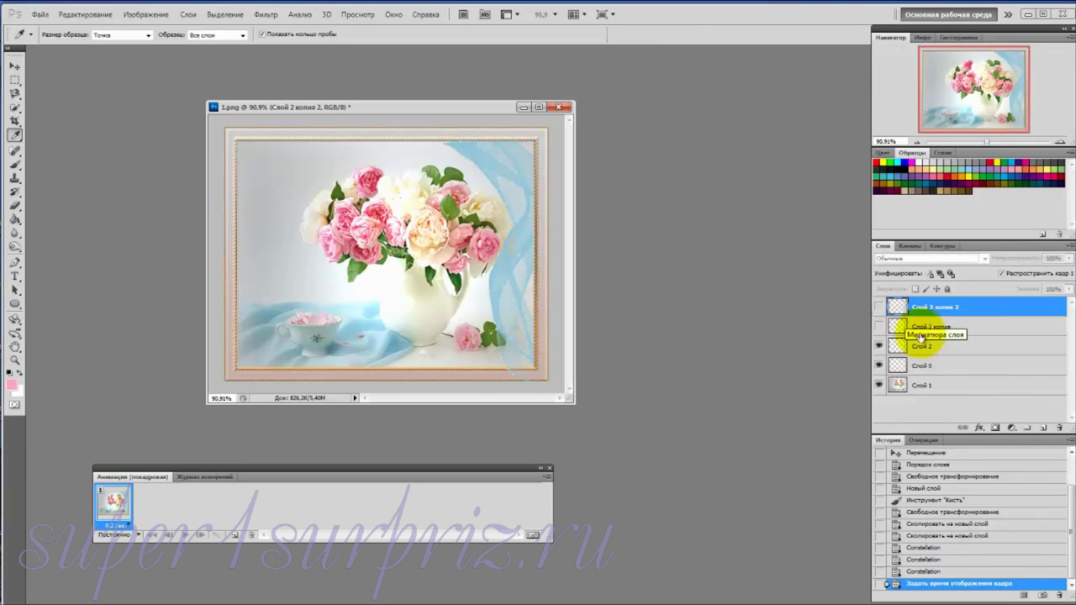
Add a second frame that shows only the Слой 2 копия veil
click(235, 536)
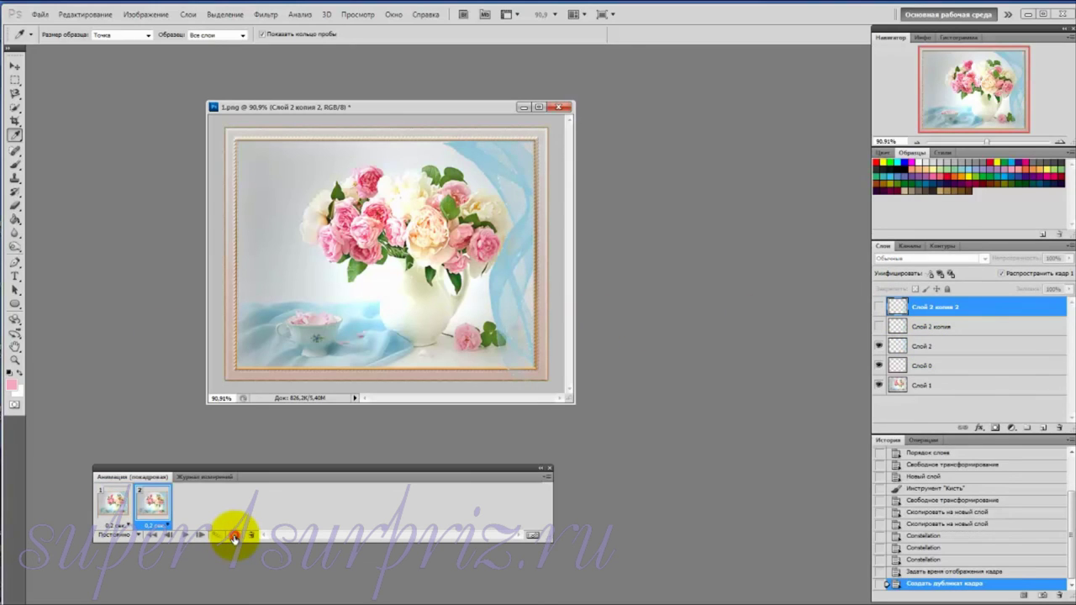
click(880, 347)
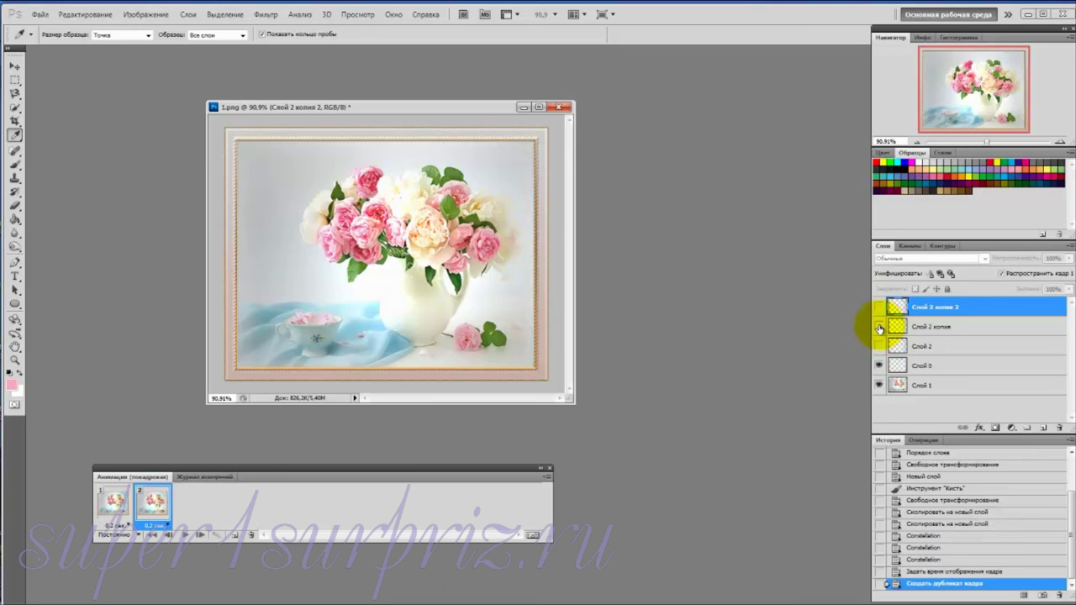
click(879, 327)
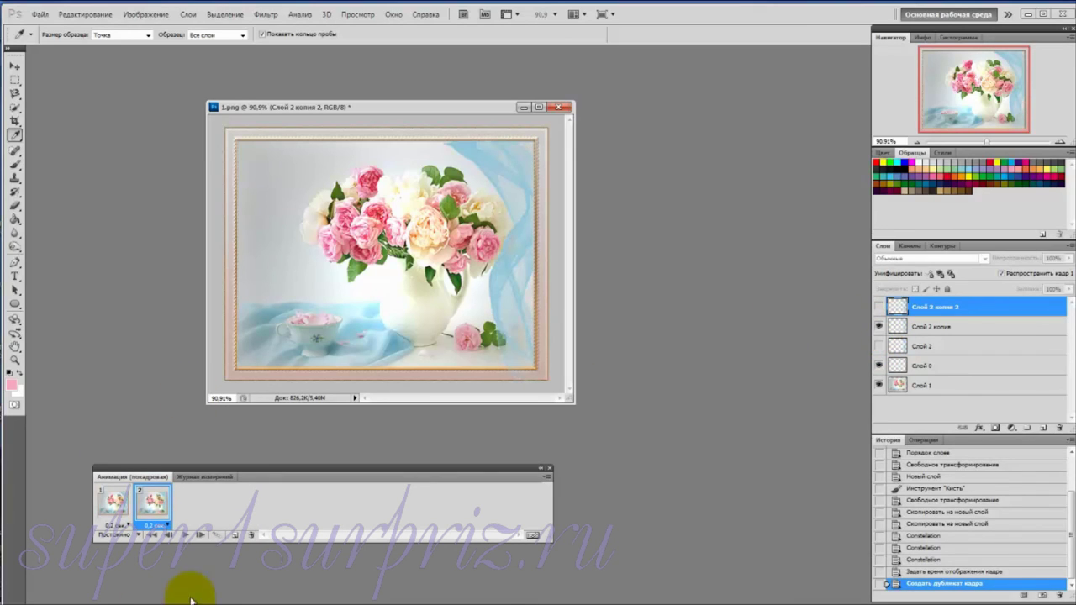
Add a third frame showing only Слой 2 копия 2, then preview the animation
click(235, 536)
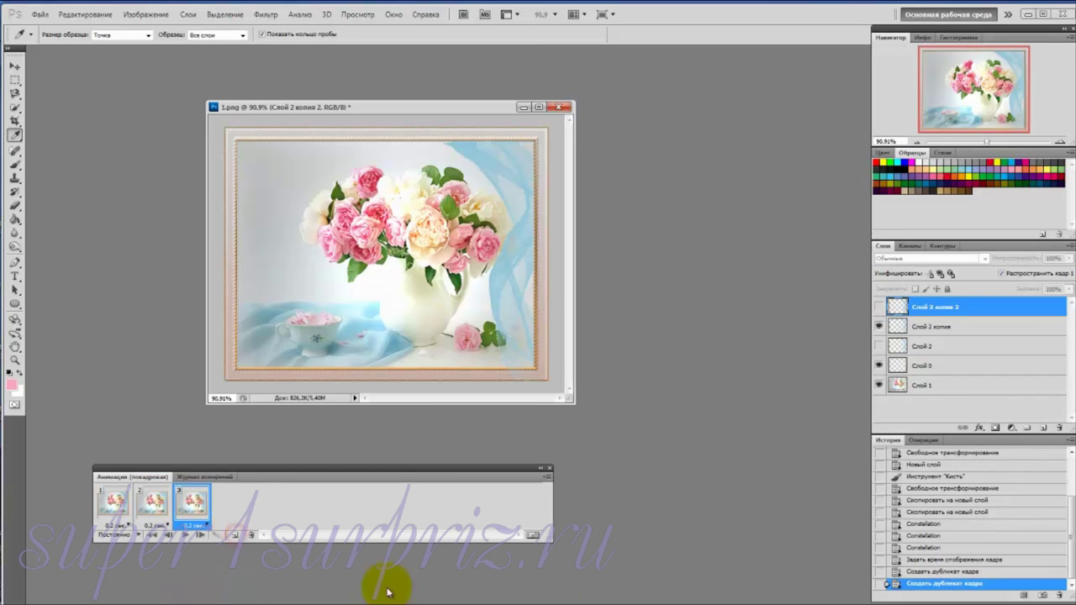
click(879, 327)
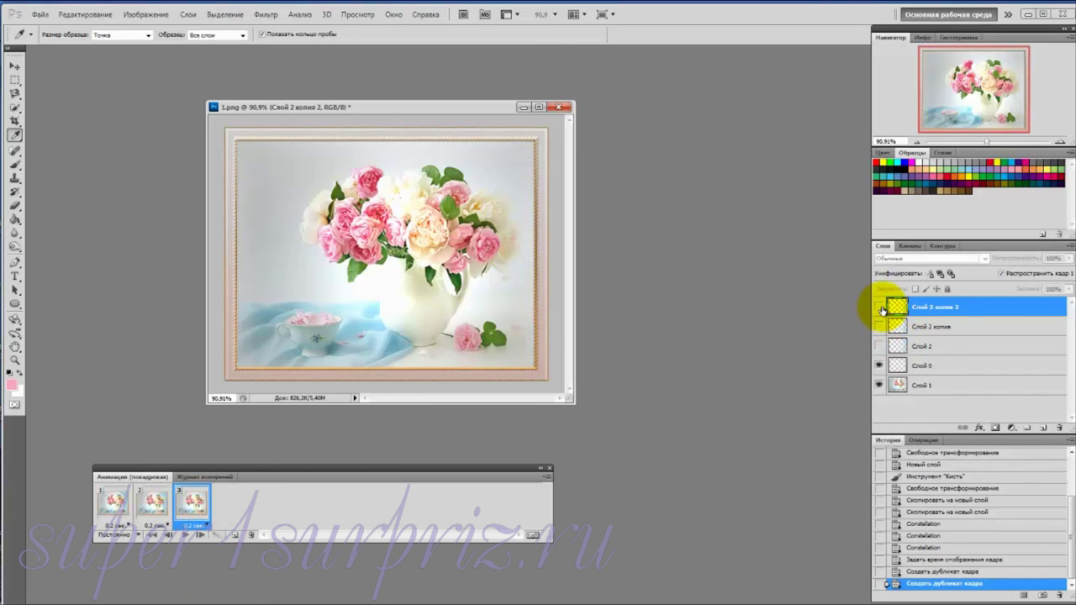
click(880, 307)
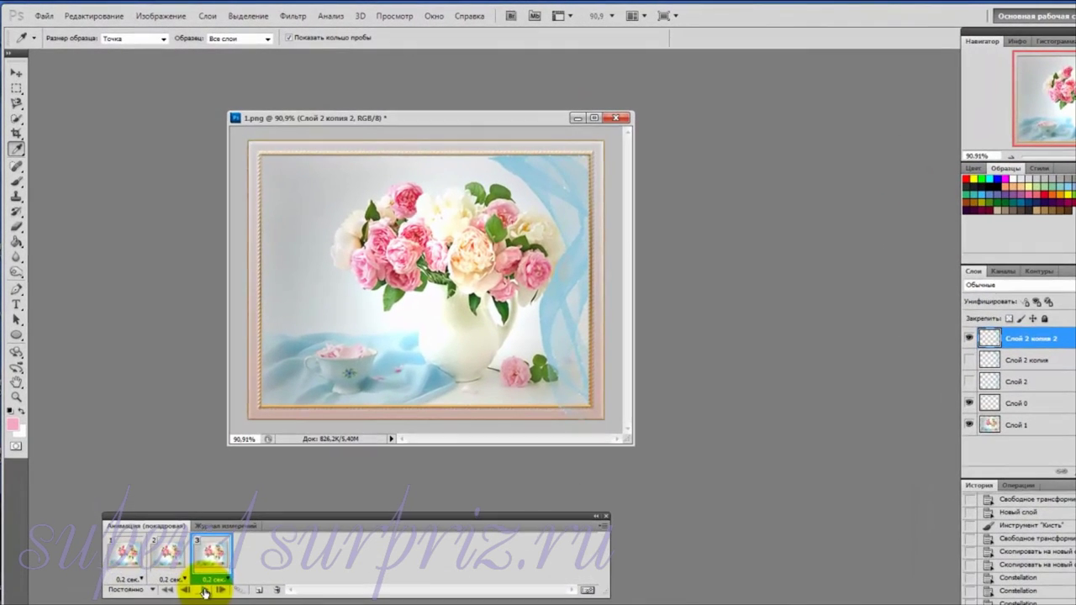
click(204, 591)
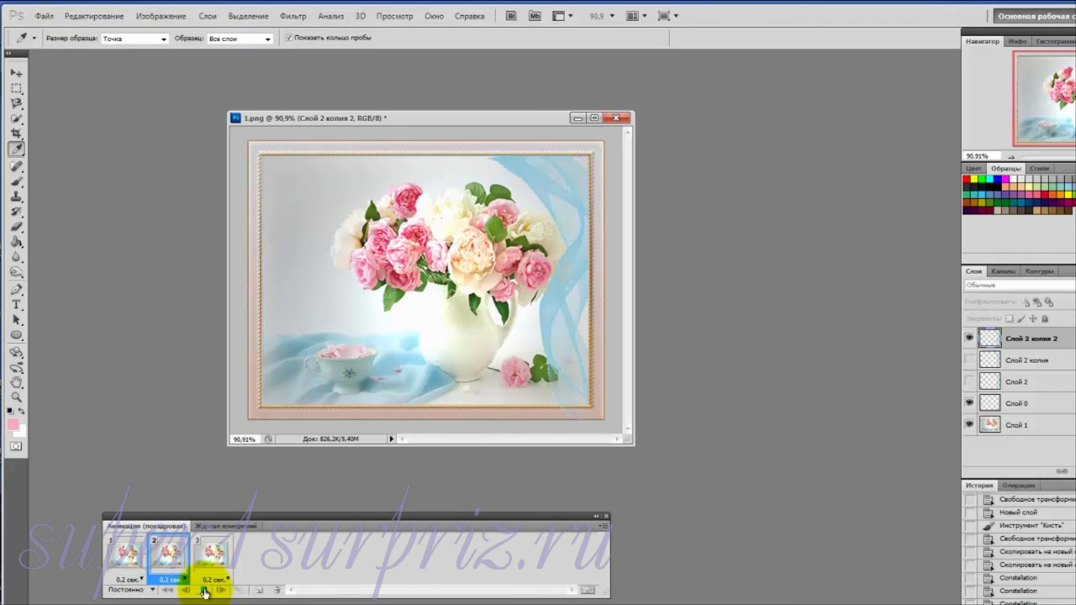
click(205, 593)
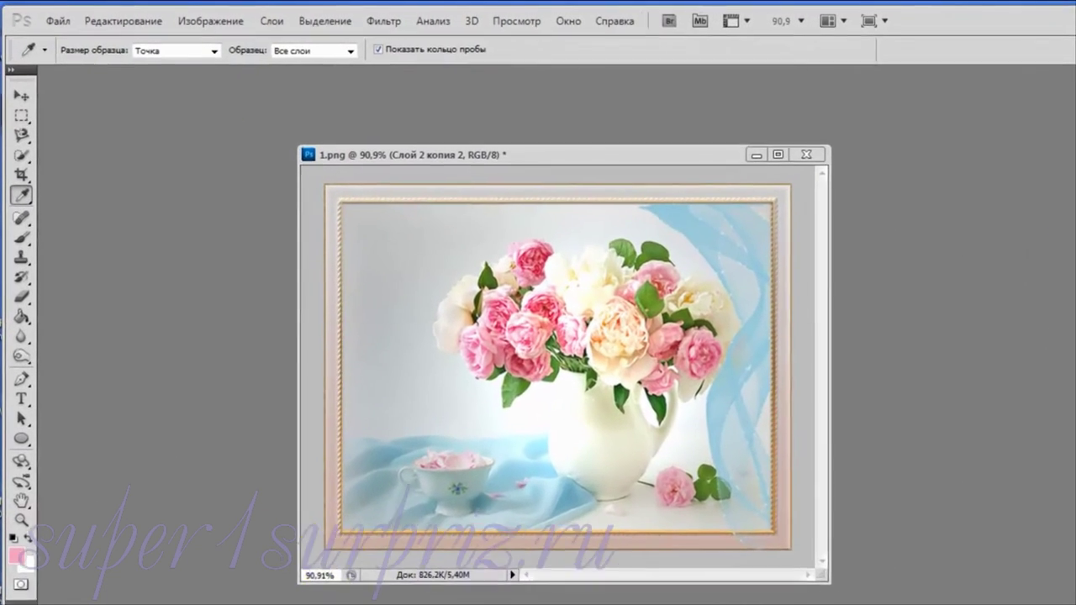
Export the three-frame animation via Save for Web & Devices as 1.gif into the вуаль folder
click(55, 23)
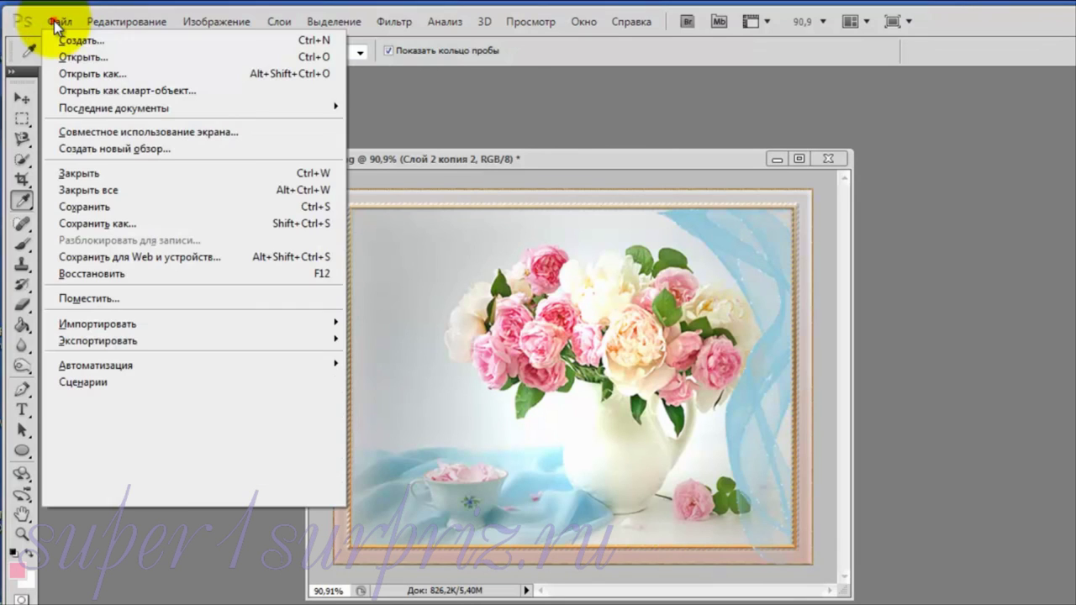
click(125, 258)
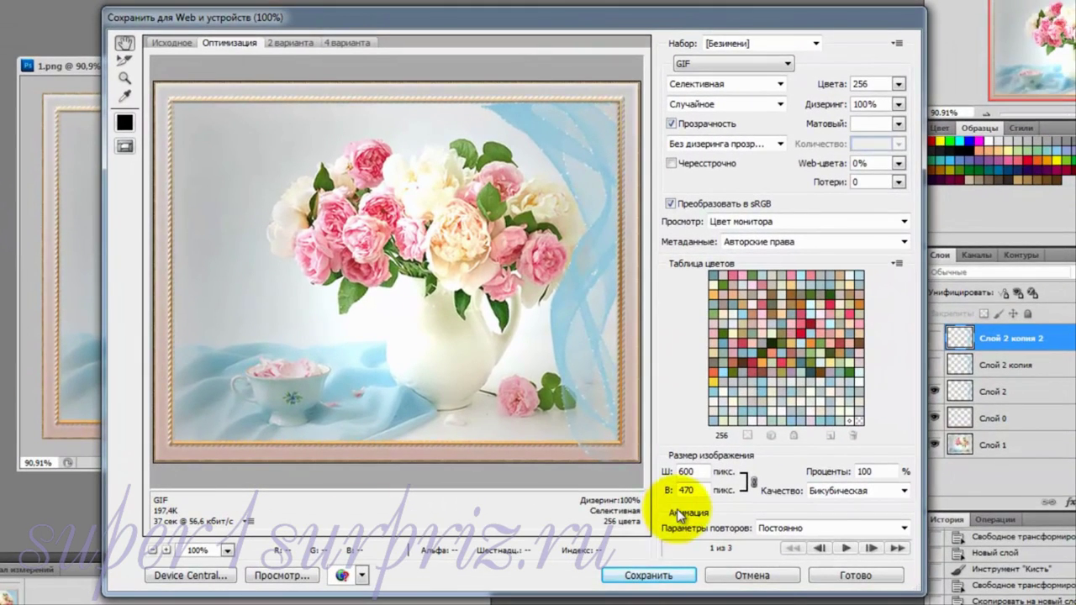
click(643, 576)
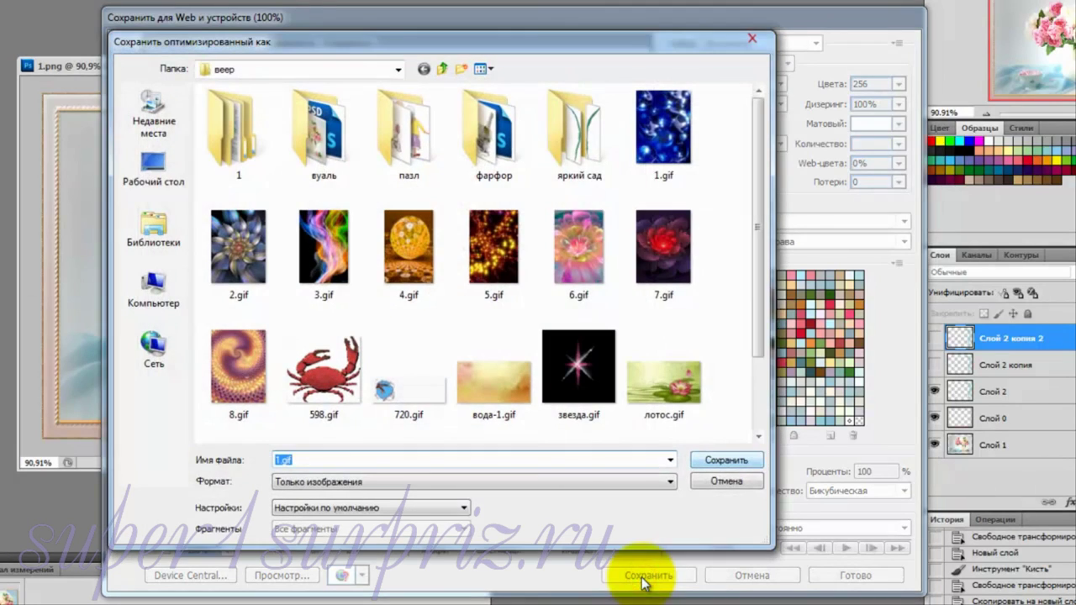
double_click(315, 135)
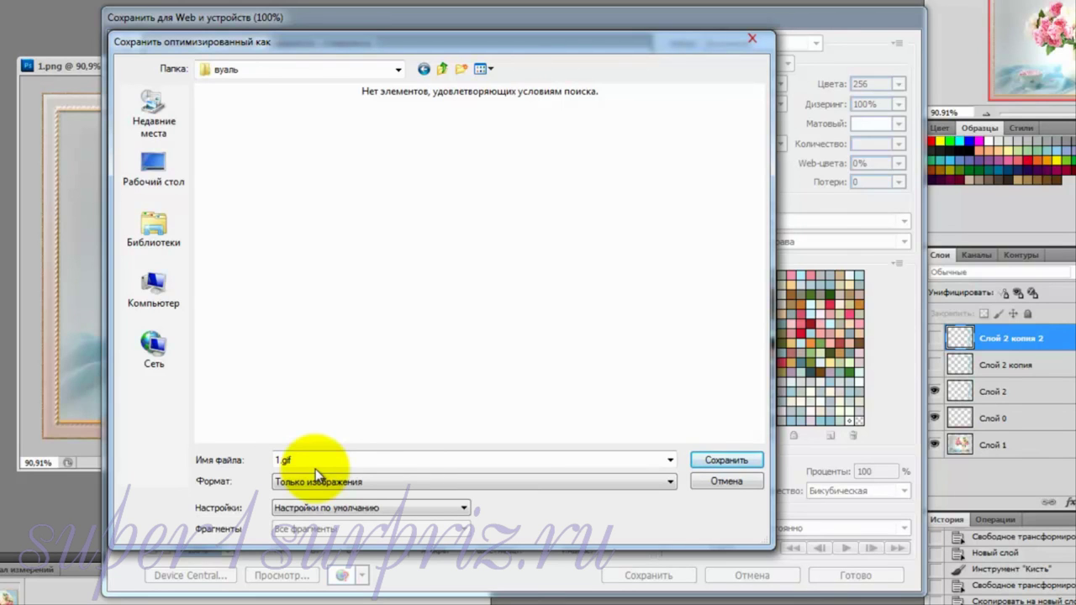
click(725, 461)
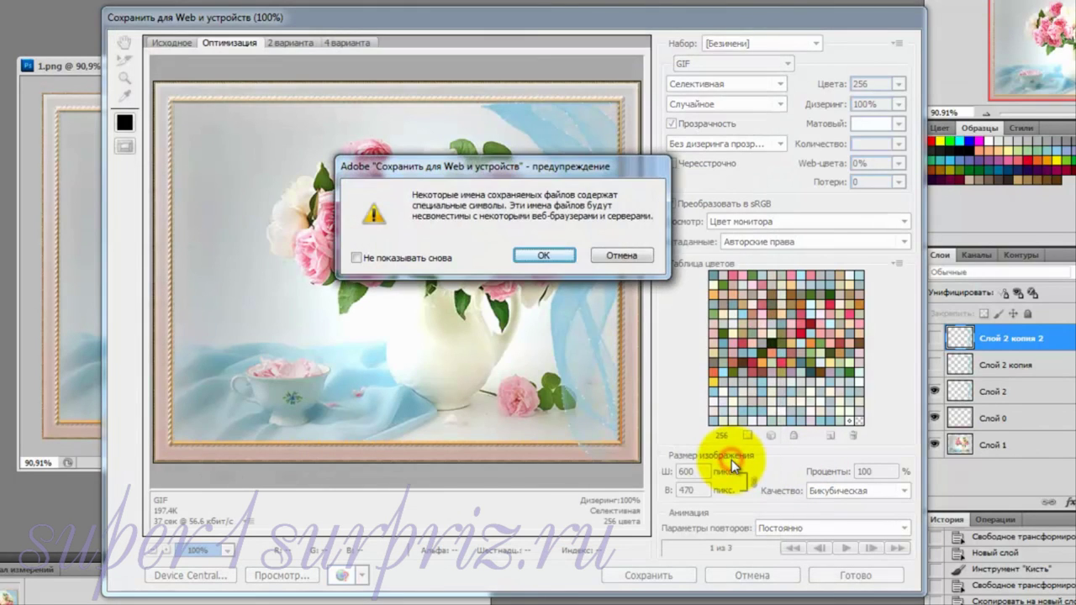
click(562, 251)
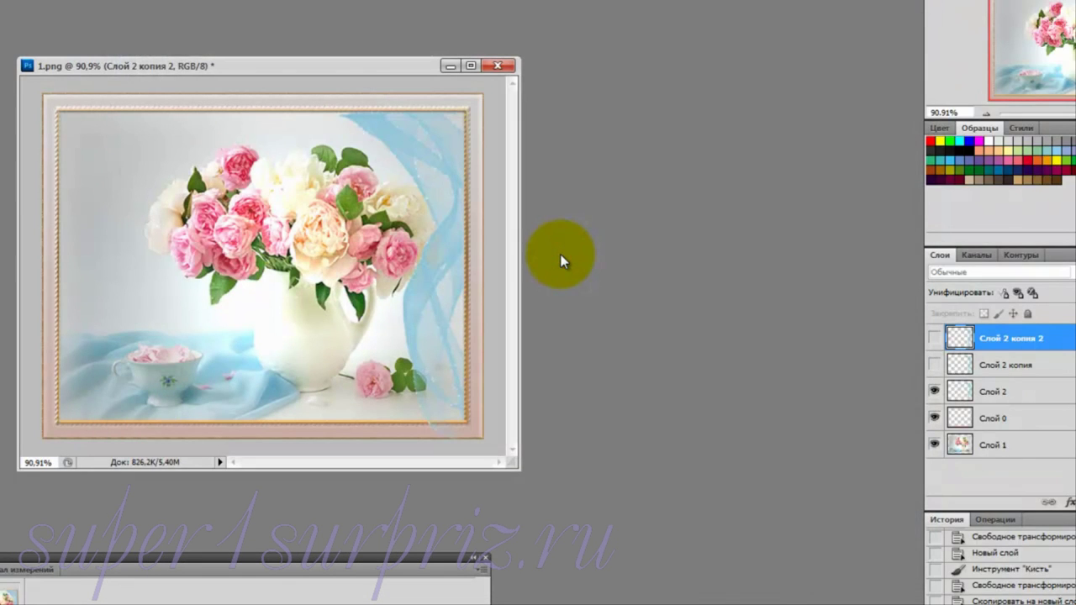